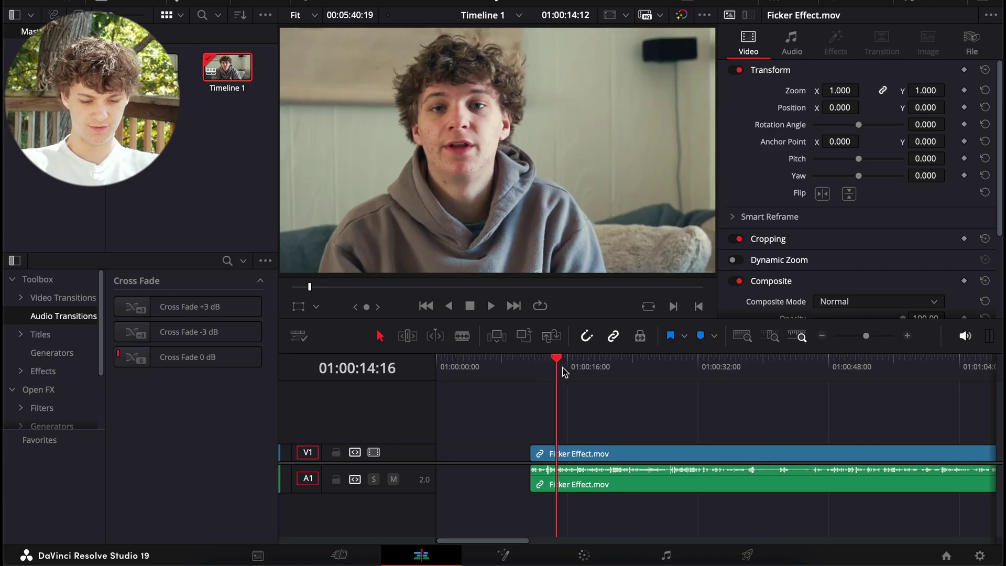
# - Cut off the clip's tail at 01:00:19:14 and move the clip to the timeline start
pyautogui.hotkey('ctrl', '\\')
pyautogui.click(616, 458)
pyautogui.press('Delete')
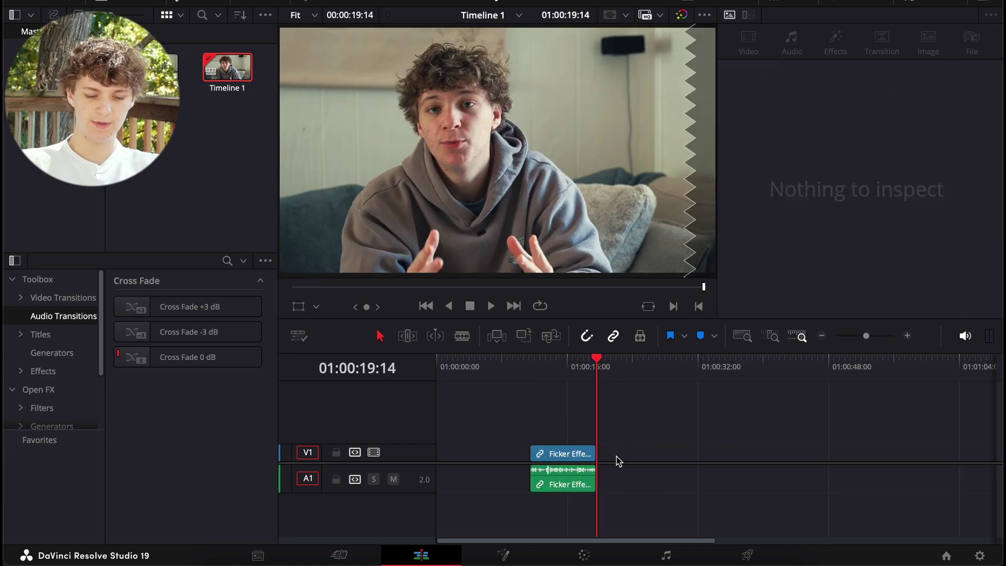
pyautogui.moveTo(561, 457); pyautogui.dragTo(469, 457)
pyautogui.press('Home')
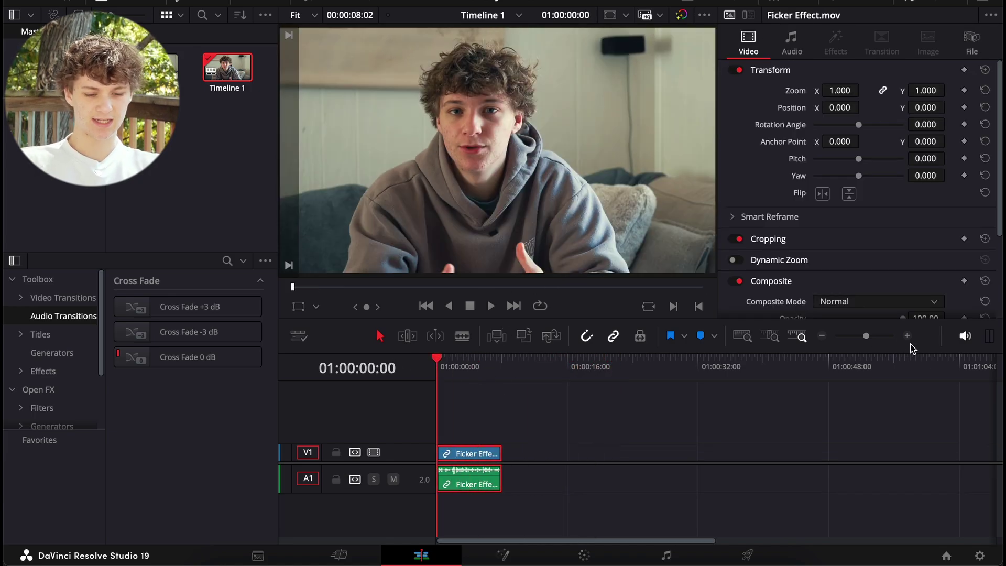
pyautogui.click(907, 335)
# - Unlink the clip's audio from its video and delete the audio
pyautogui.rightClick(485, 469)
pyautogui.click(510, 516)
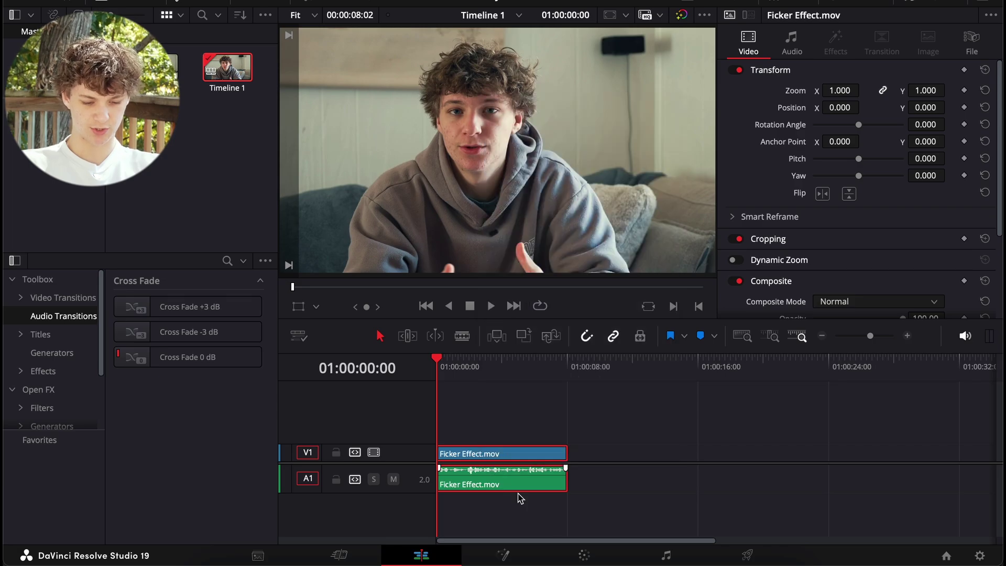
pyautogui.click(490, 480)
pyautogui.press('Delete')
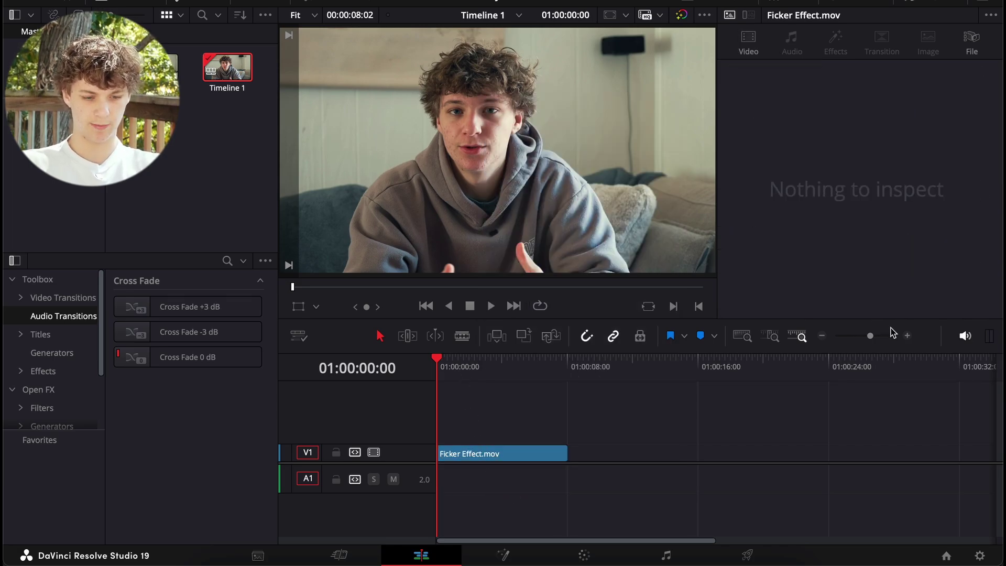
# - Duplicate the video clip onto V2 and switch to the Color page
pyautogui.click(907, 336)
pyautogui.click(490, 453)
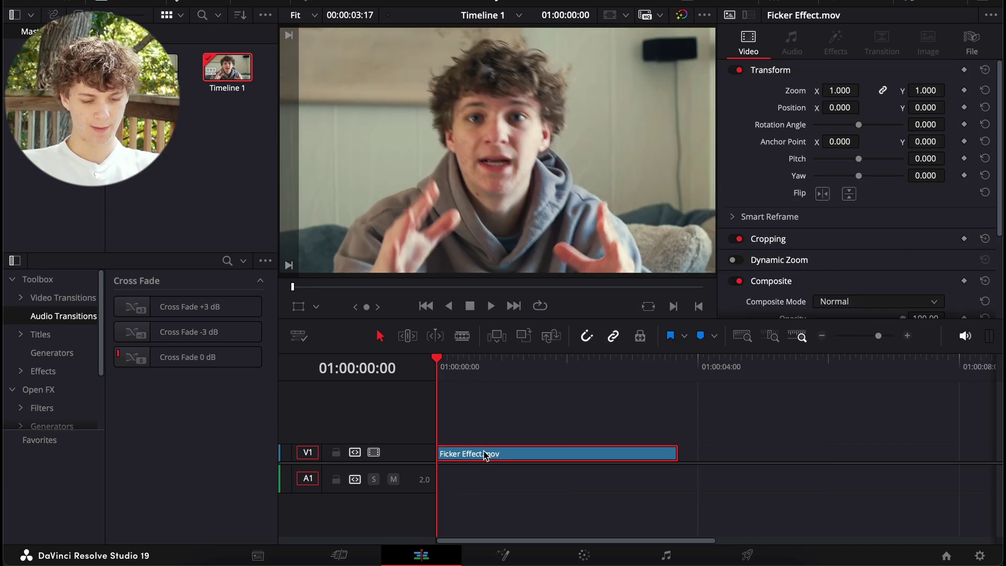
pyautogui.moveTo(483, 450); pyautogui.dragTo(484, 442)
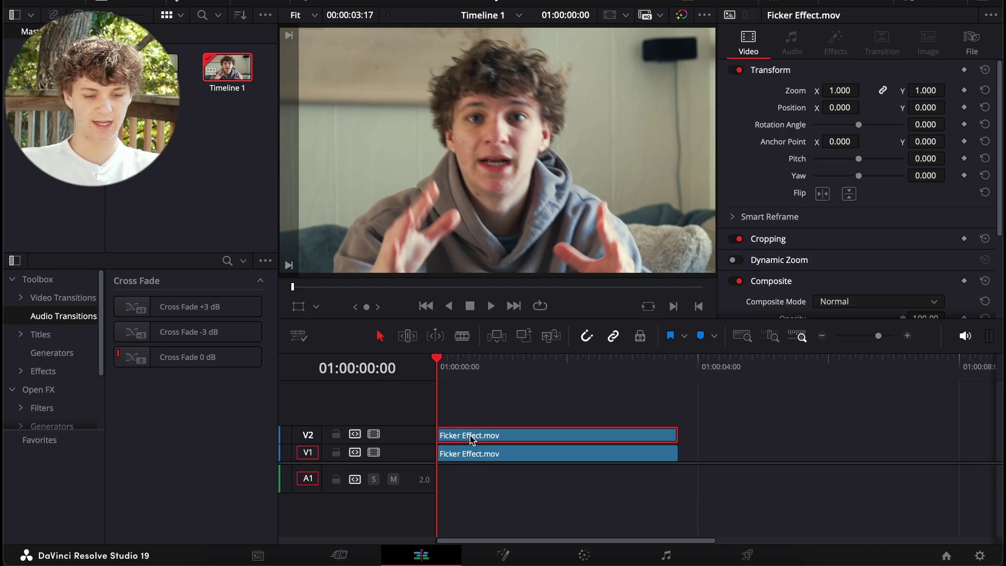
pyautogui.click(584, 554)
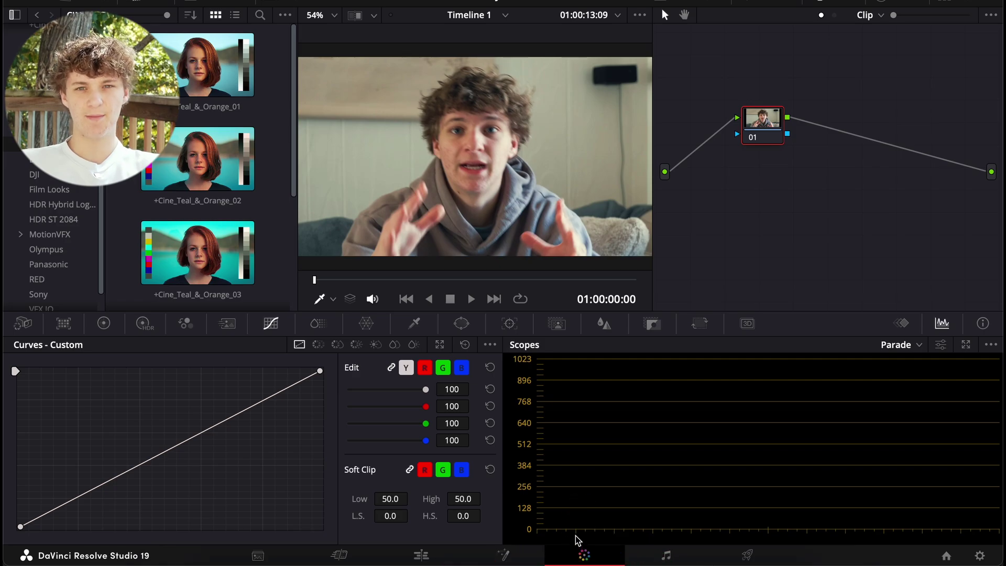
# - Paint a Better-quality Magic Mask stroke on the subject and track it through the clip
pyautogui.click(549, 316)
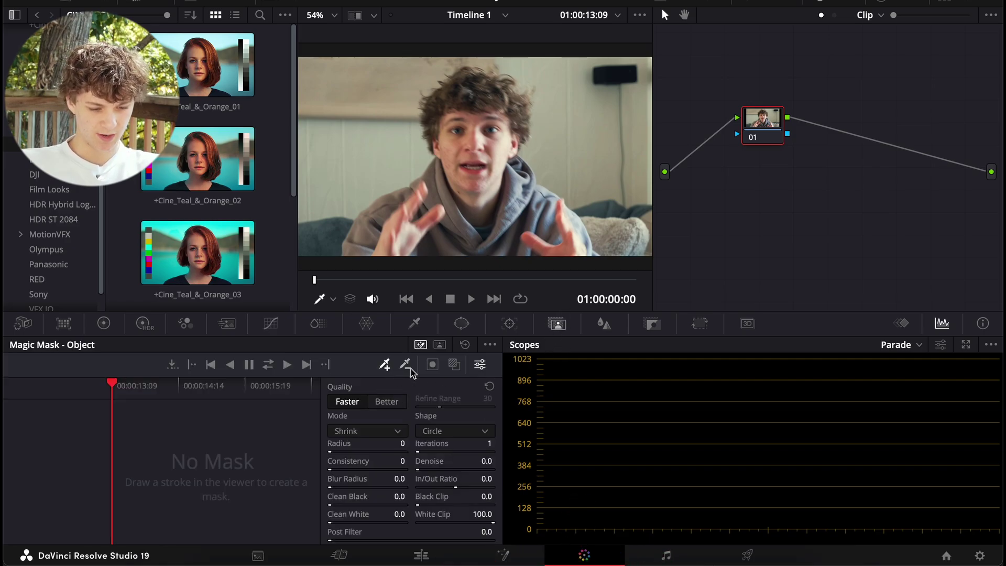
pyautogui.click(387, 403)
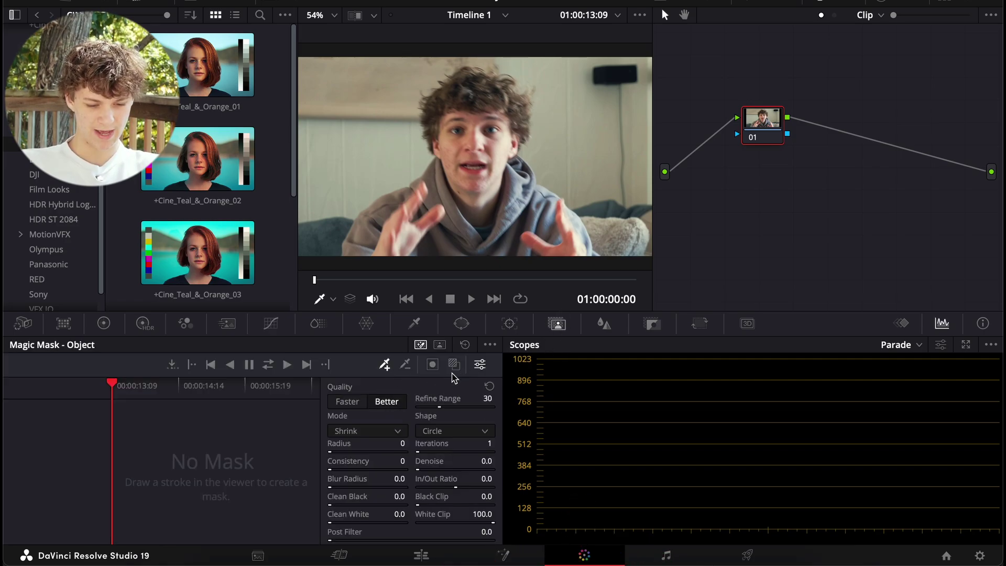
pyautogui.click(455, 364)
pyautogui.click(351, 280)
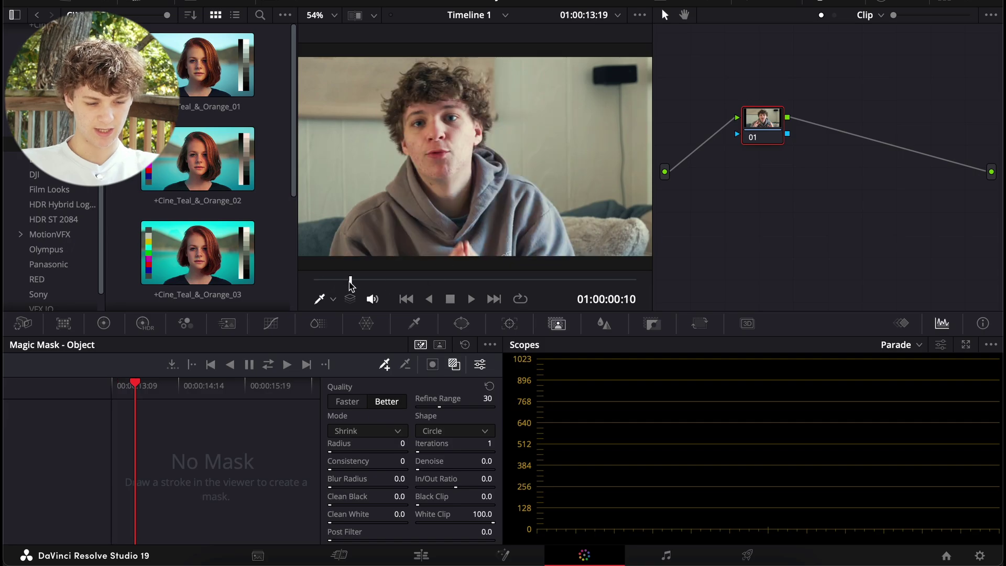
pyautogui.moveTo(421, 121)
pyautogui.mouseDown()
pyautogui.moveTo(435, 172)
pyautogui.moveTo(459, 97)
pyautogui.moveTo(454, 152)
pyautogui.moveTo(410, 196)
pyautogui.moveTo(385, 249)
pyautogui.moveTo(459, 210)
pyautogui.moveTo(524, 231)
pyautogui.moveTo(491, 198)
pyautogui.moveTo(445, 95)
pyautogui.moveTo(424, 78)
pyautogui.moveTo(397, 111)
pyautogui.moveTo(416, 83)
pyautogui.moveTo(453, 83)
pyautogui.mouseUp()
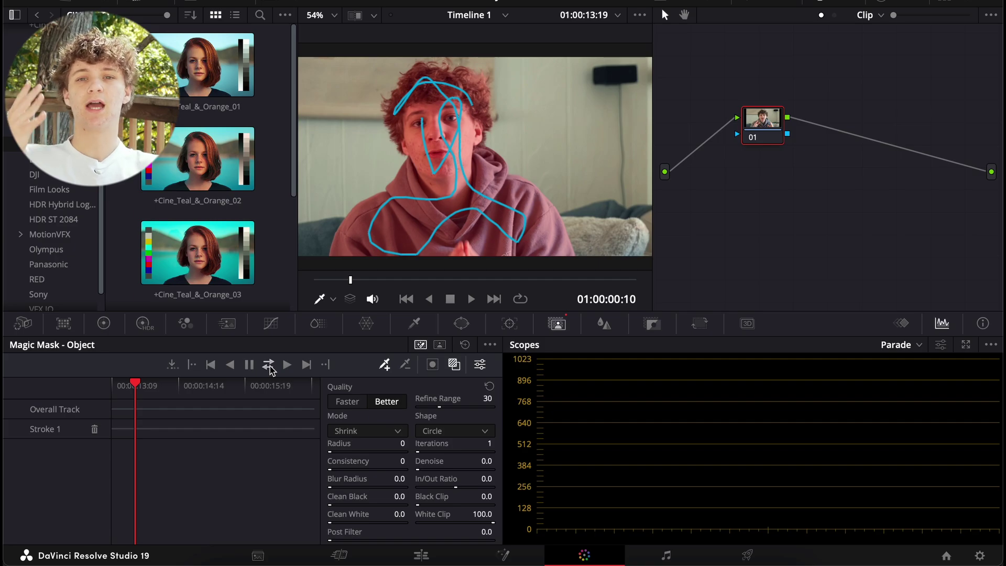
pyautogui.click(268, 366)
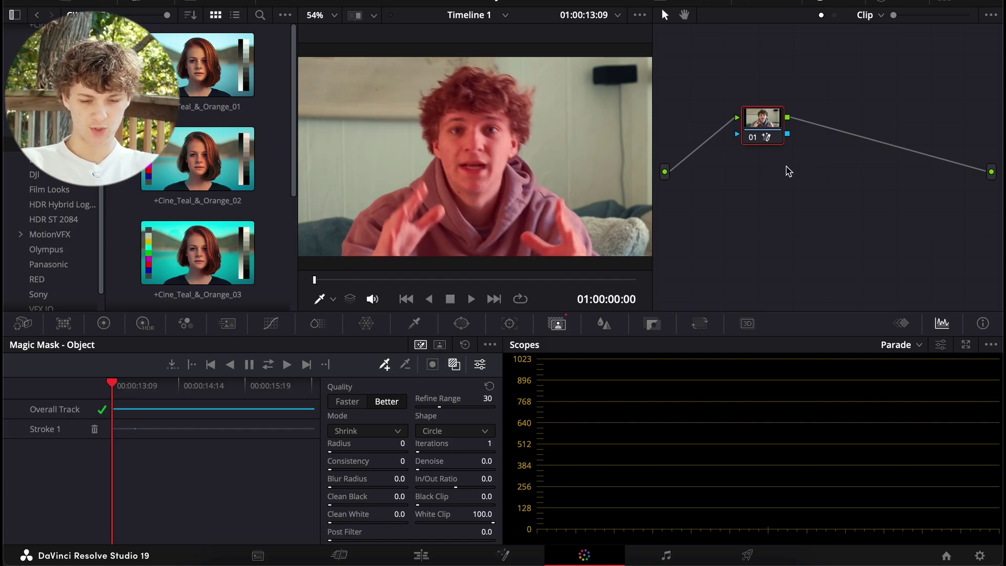
# - Add an alpha output to the node tree and feed node 01's mask into it
pyautogui.rightClick(869, 215)
pyautogui.click(901, 281)
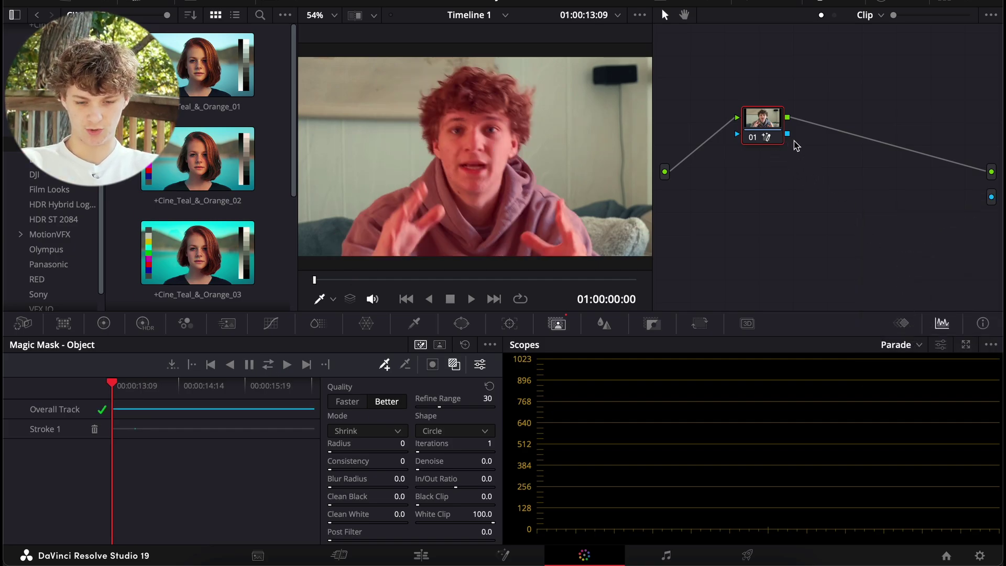
pyautogui.moveTo(850, 151); pyautogui.dragTo(992, 199)
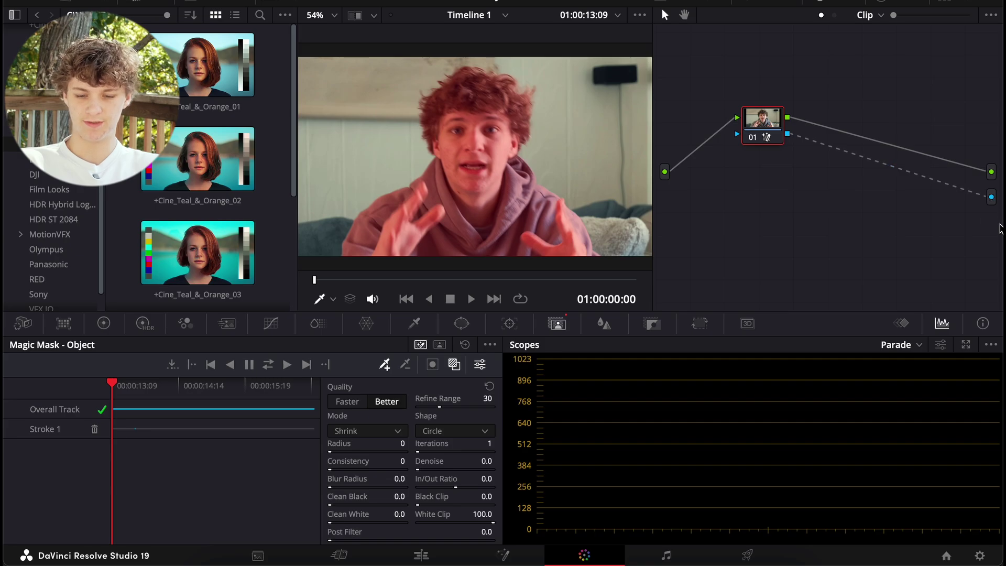
# - Move the masked copy up to V3 and add a Text+ title on V2, trimmed to the clip's length
pyautogui.click(429, 554)
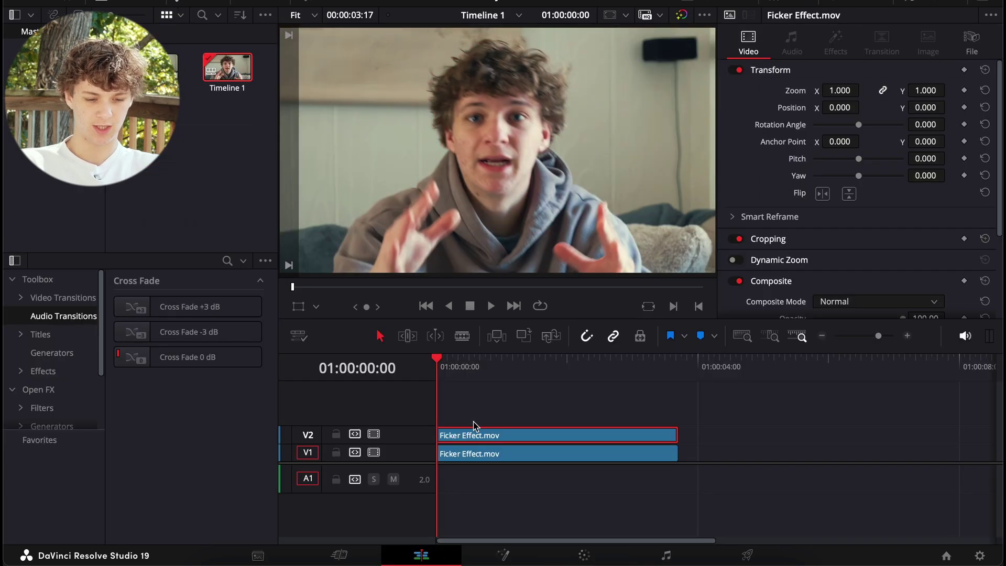
pyautogui.moveTo(473, 425)
pyautogui.mouseDown()
pyautogui.moveTo(472, 397)
pyautogui.moveTo(473, 412)
pyautogui.mouseUp()
pyautogui.click(37, 338)
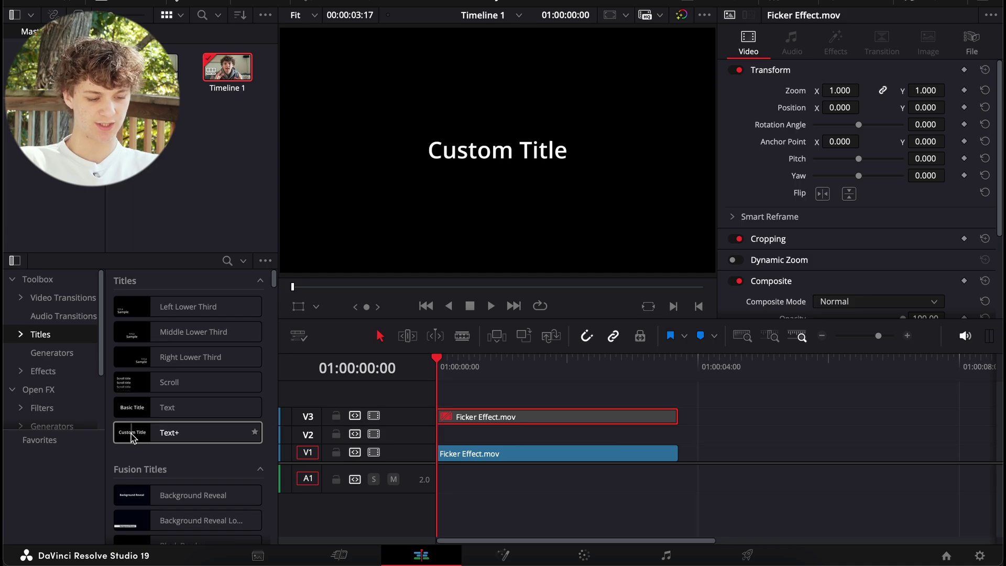
pyautogui.moveTo(132, 439); pyautogui.dragTo(394, 443)
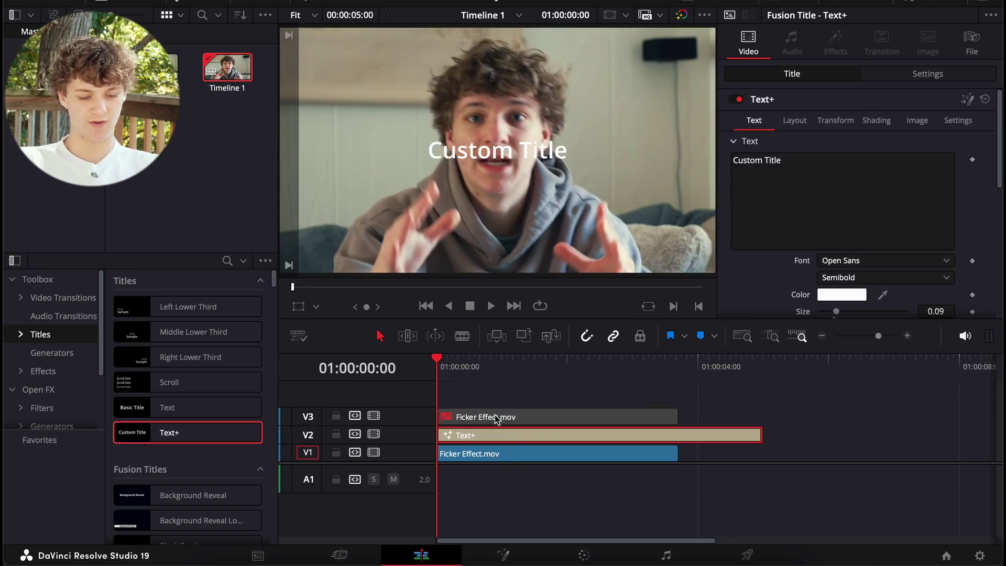
pyautogui.moveTo(760, 435); pyautogui.dragTo(677, 435)
# - Set the title font to Gotham Ultra Italic and change its text to 'BLURRY TEXT'
pyautogui.scroll(-1, 838, 283)
pyautogui.click(841, 238)
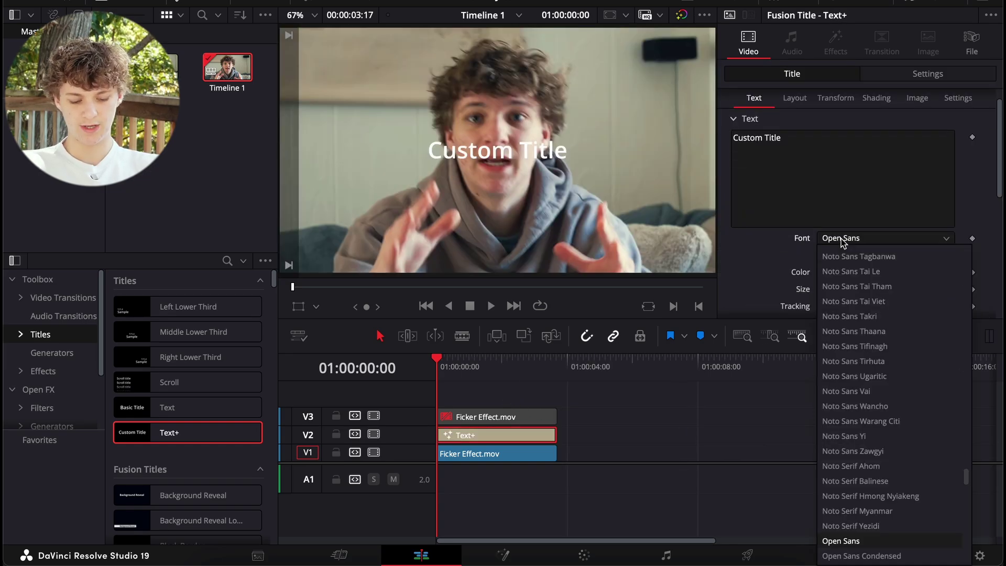
pyautogui.write('gotham')
pyautogui.press('Return')
pyautogui.click(857, 219)
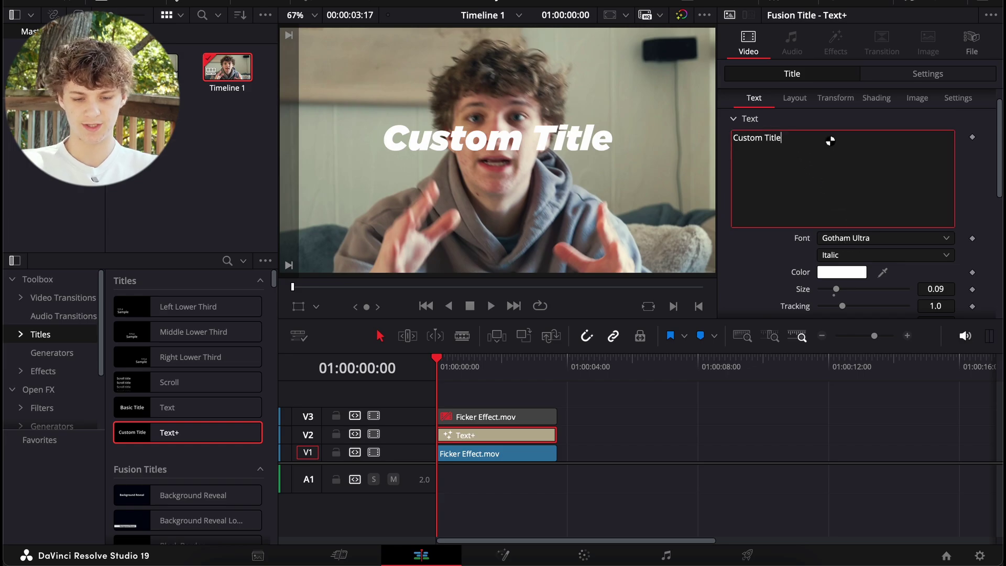
pyautogui.moveTo(831, 139); pyautogui.dragTo(707, 152)
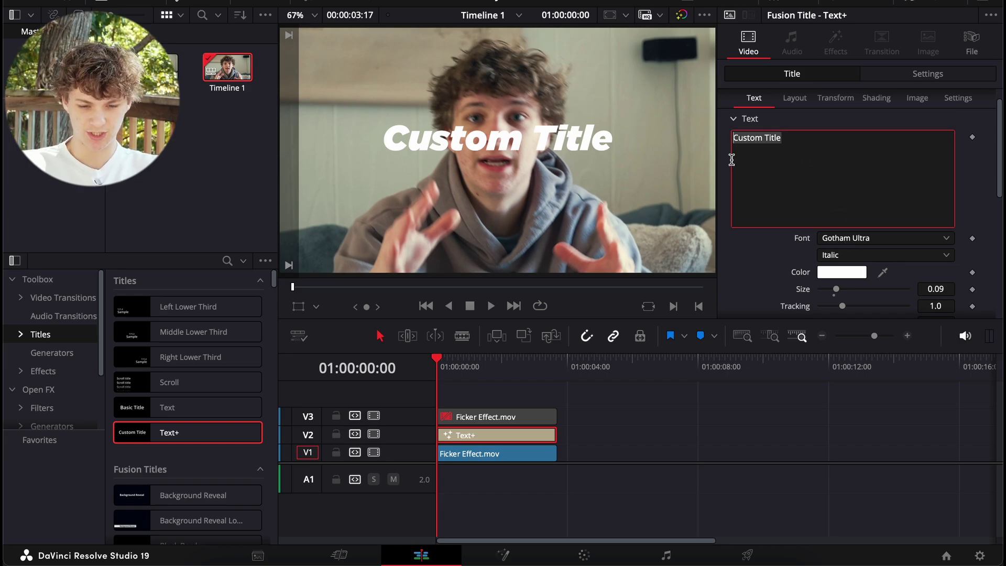
pyautogui.write('BLU')
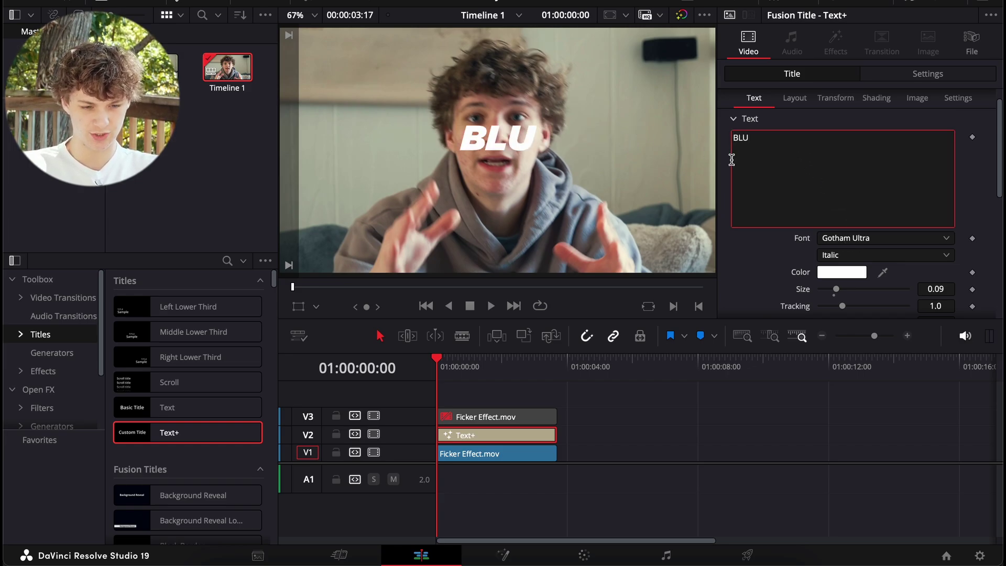
pyautogui.write('RRY TEXT')
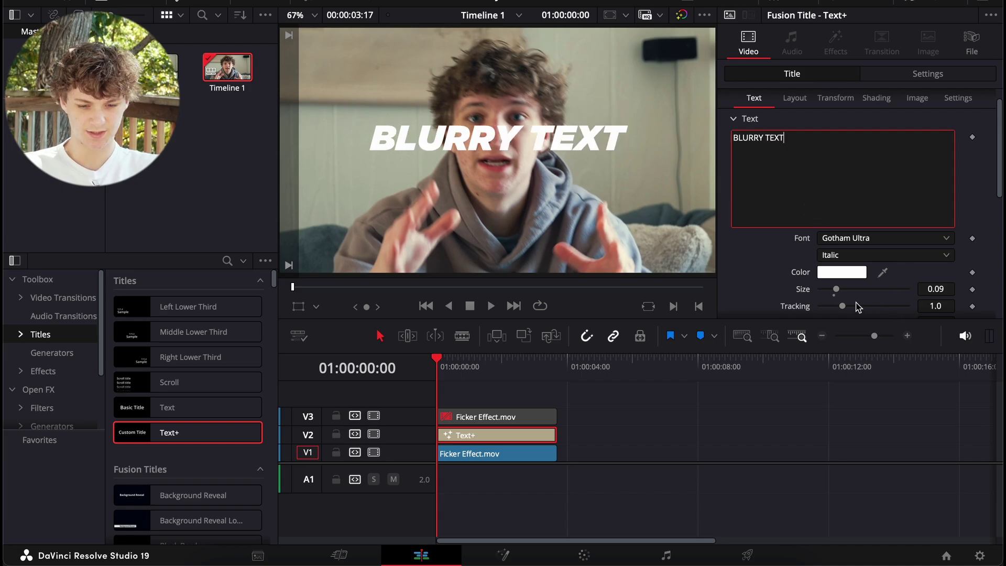
# - Enlarge the title to size 0.1496 and raise it to Center Y 0.719
pyautogui.moveTo(836, 289); pyautogui.dragTo(850, 295)
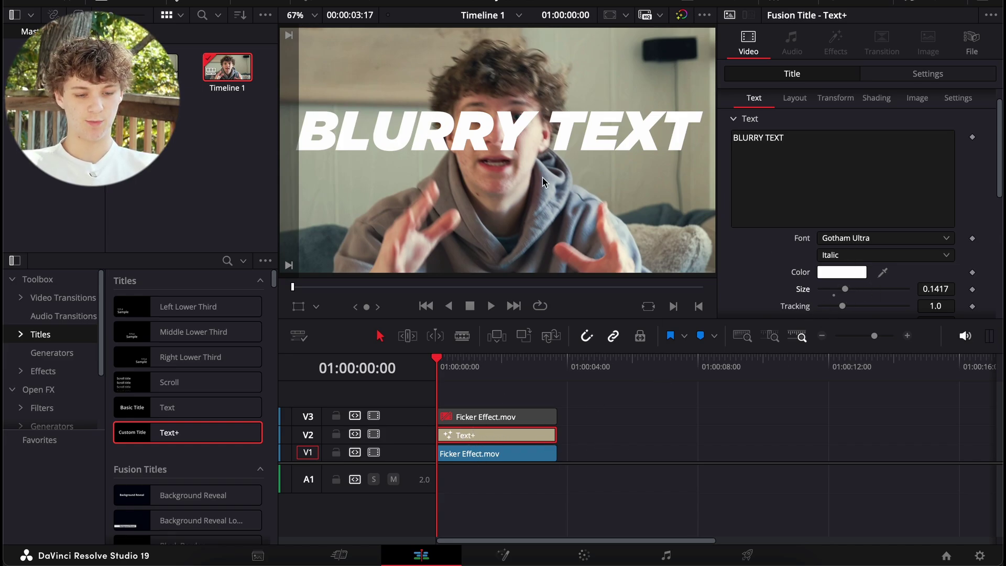
pyautogui.click(795, 98)
pyautogui.moveTo(933, 149); pyautogui.dragTo(928, 155)
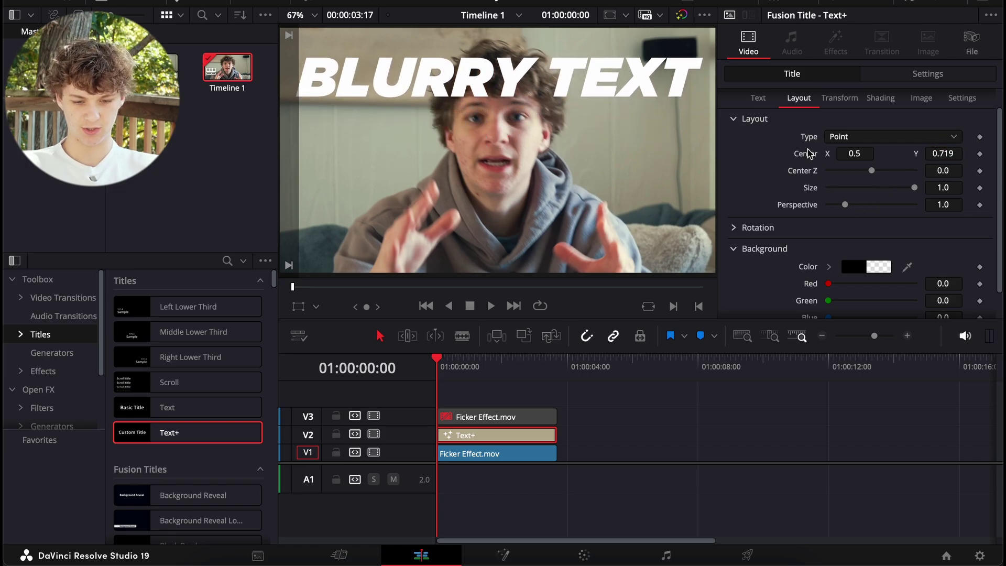
pyautogui.click(757, 106)
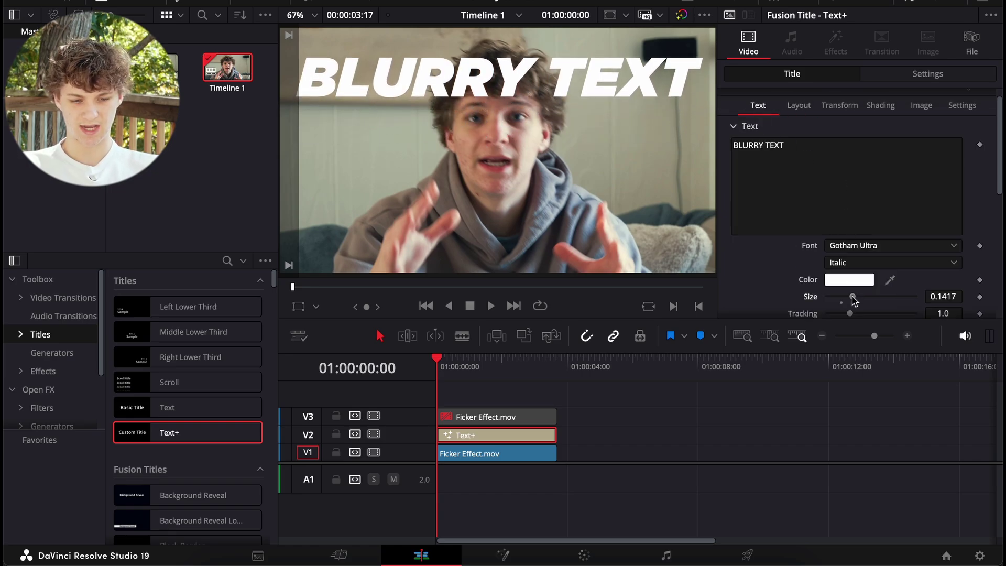
pyautogui.moveTo(852, 296); pyautogui.dragTo(854, 296)
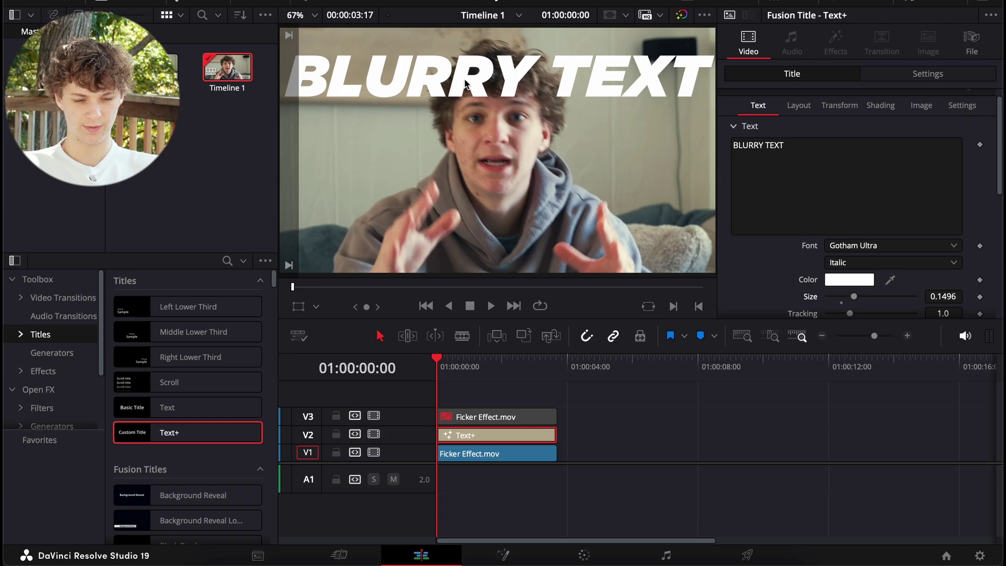
# - In Fusion, spread the Template and MediaOut1 nodes apart to make room for a new node
pyautogui.click(503, 555)
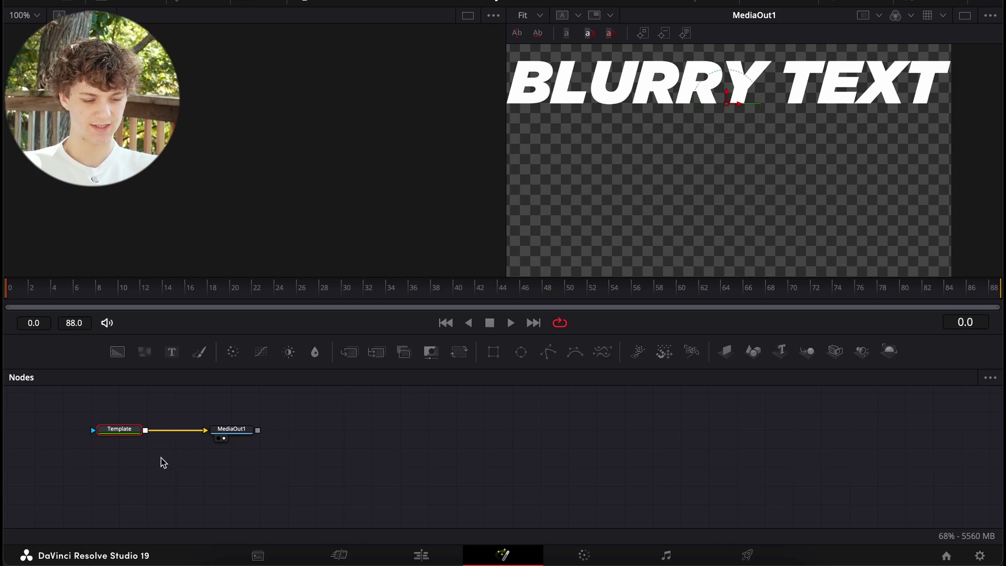
pyautogui.moveTo(139, 429); pyautogui.dragTo(92, 430)
pyautogui.click(226, 429)
pyautogui.moveTo(230, 422); pyautogui.dragTo(706, 427)
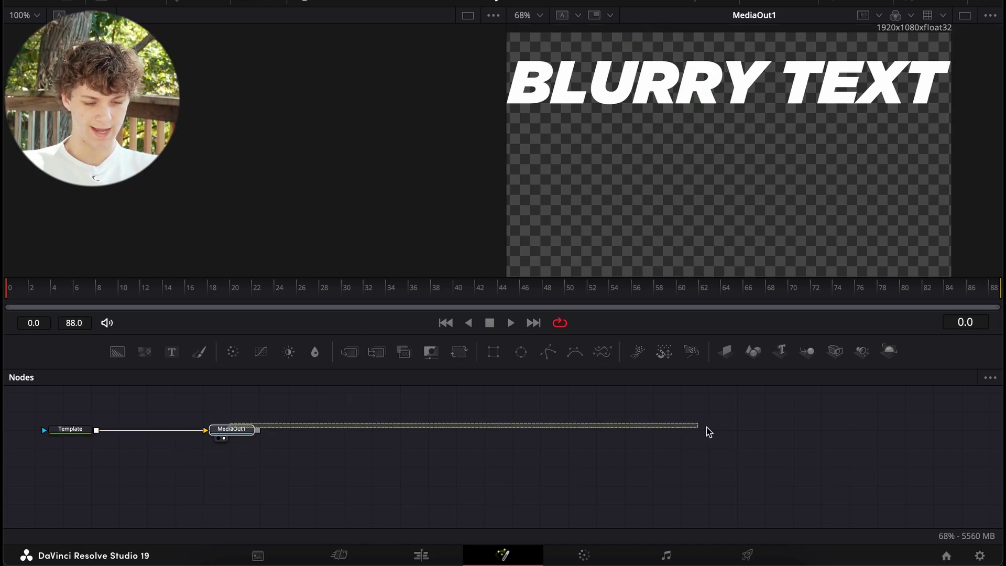
pyautogui.moveTo(230, 428); pyautogui.dragTo(553, 423)
pyautogui.click(75, 433)
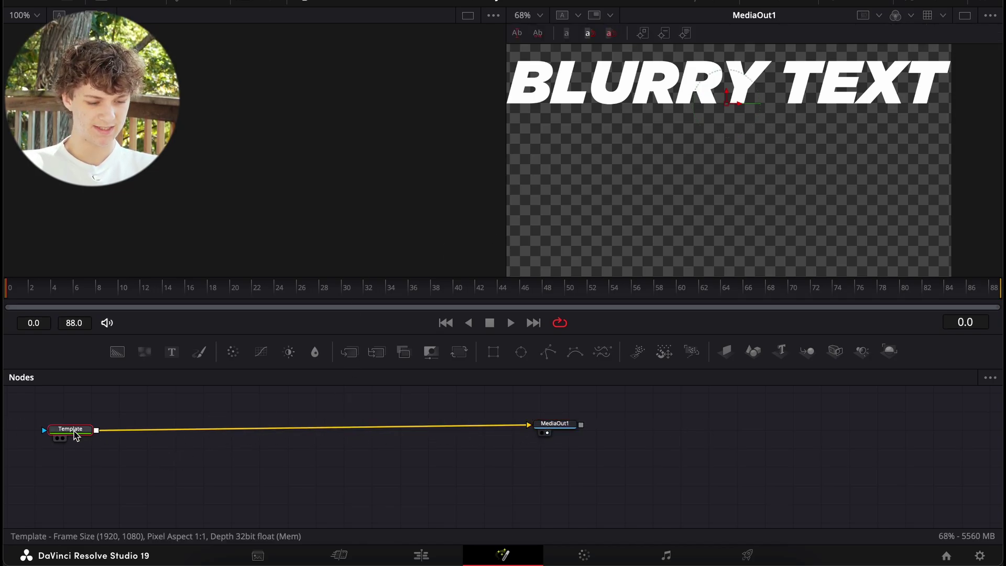
# - Add a Glow node after Template with glow size 8.7 and strength 0.717
pyautogui.hotkey('shift', 'space')
pyautogui.write('glow')
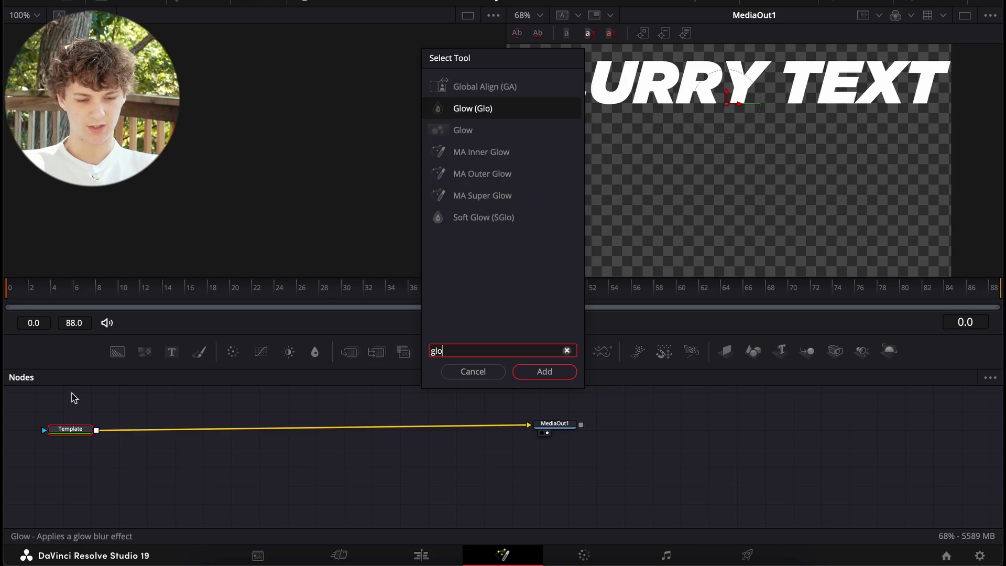
pyautogui.press('Return')
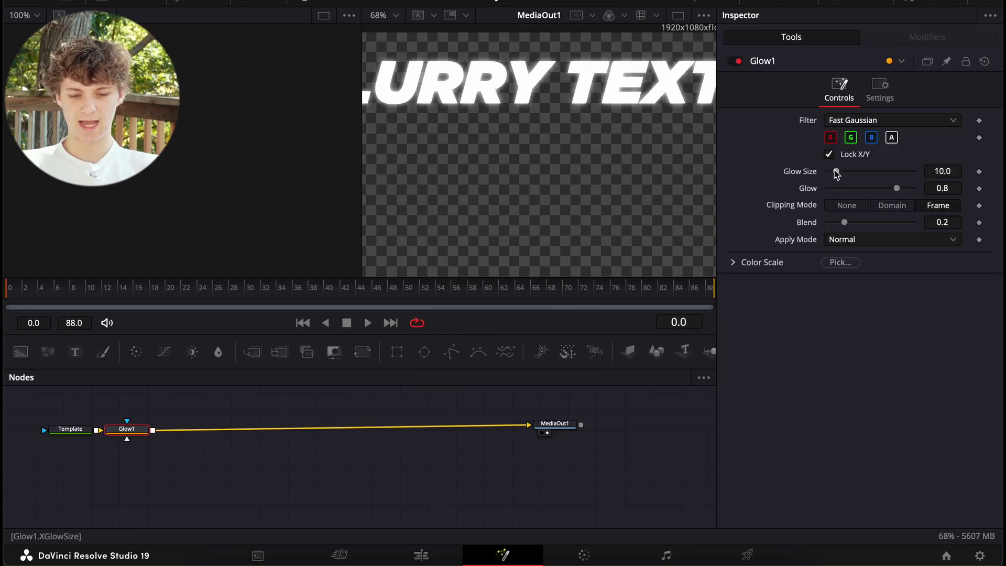
pyautogui.moveTo(836, 171); pyautogui.dragTo(835, 173)
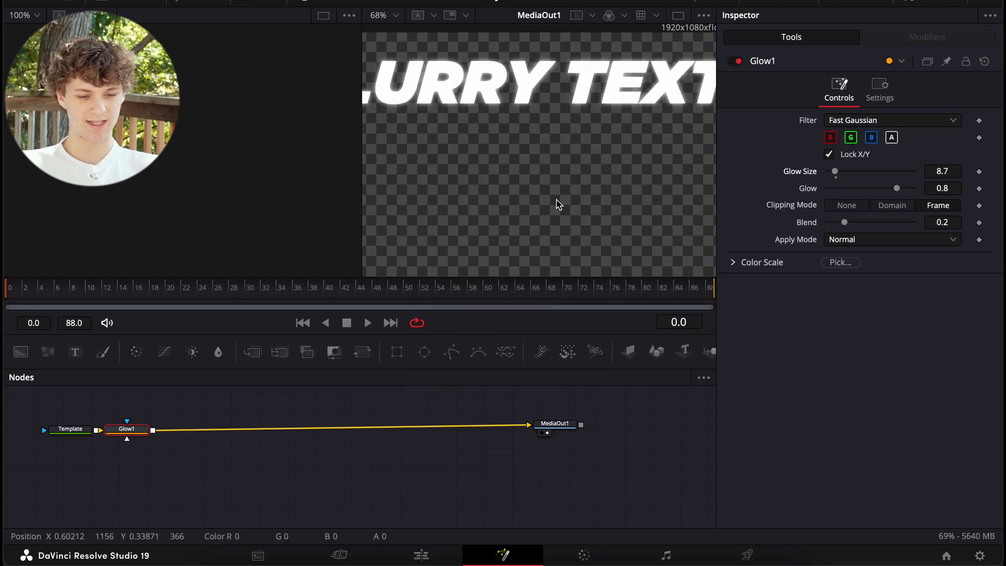
pyautogui.hscroll(2, 557, 204)
pyautogui.moveTo(897, 188); pyautogui.dragTo(889, 192)
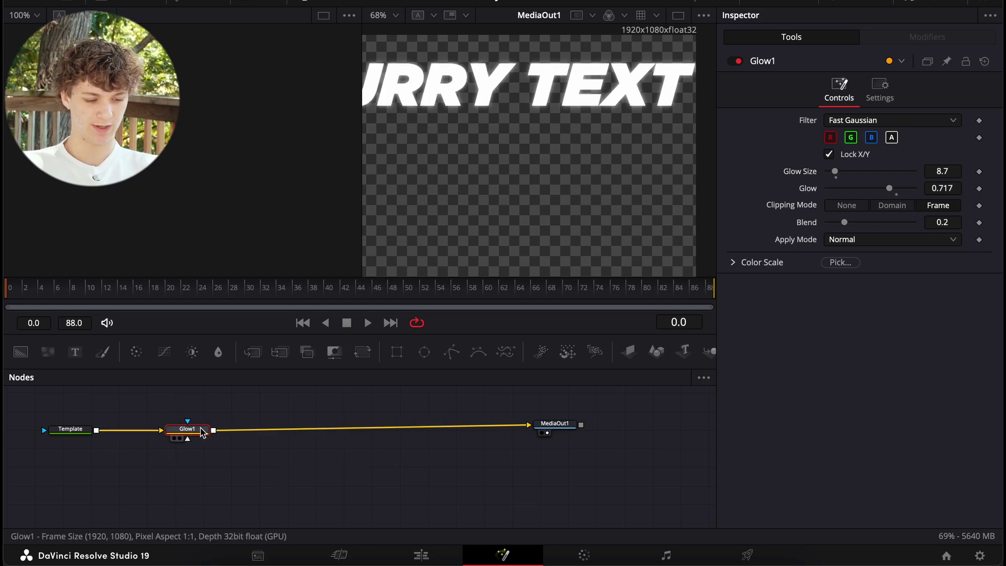
pyautogui.click(421, 555)
# - Enable the Red Outline shading element with thickness 0.1 and a black colour
pyautogui.click(880, 106)
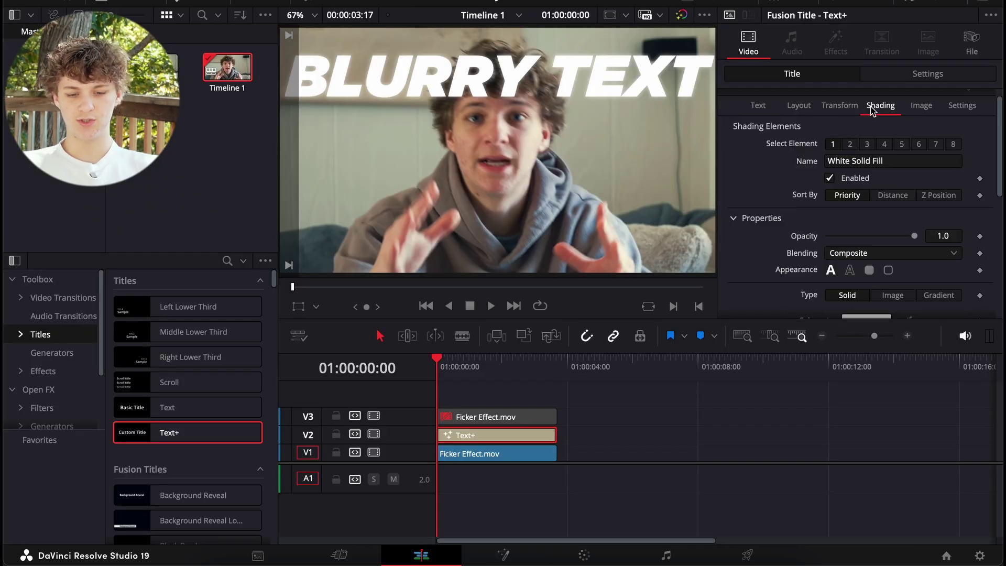
pyautogui.click(850, 147)
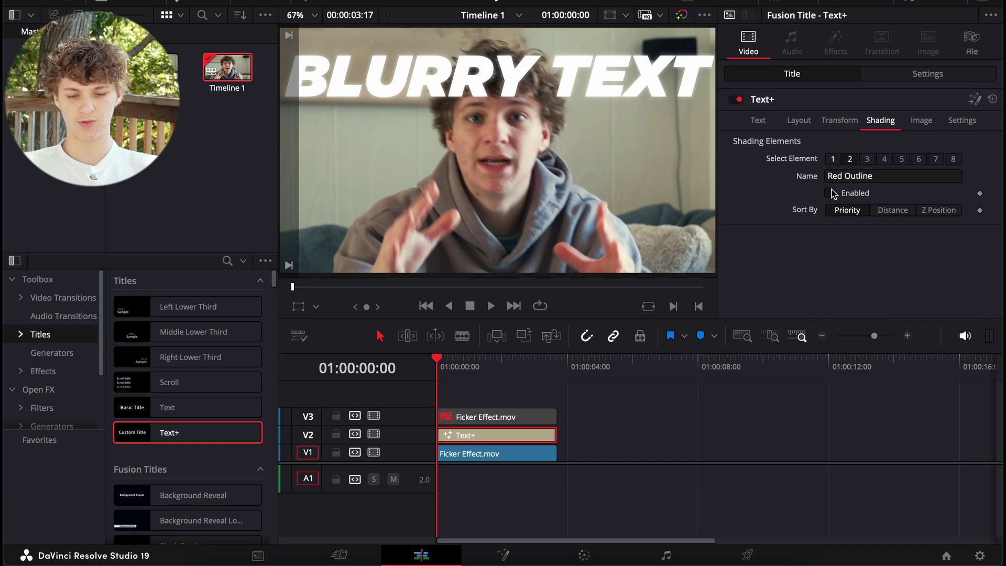
pyautogui.click(829, 193)
pyautogui.scroll(-2, 830, 300)
pyautogui.moveTo(845, 254); pyautogui.dragTo(952, 258)
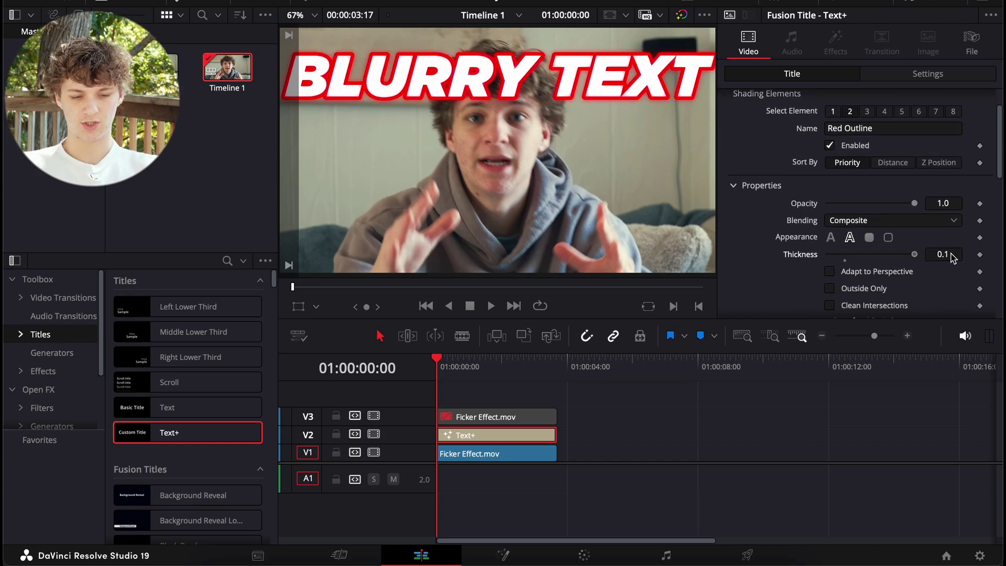
pyautogui.scroll(-4, 771, 244)
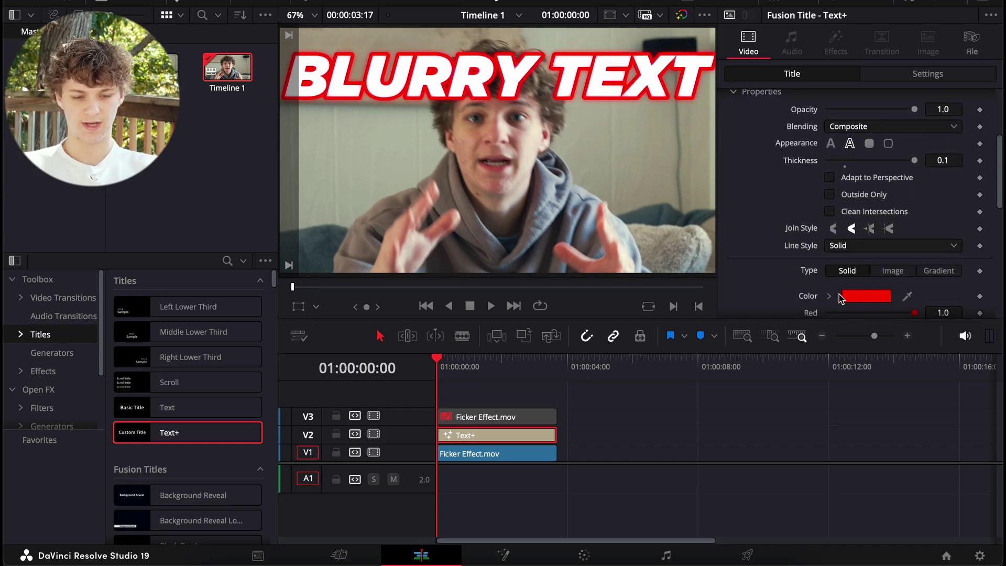
pyautogui.click(866, 295)
pyautogui.moveTo(123, 480); pyautogui.dragTo(300, 480)
pyautogui.press('Return')
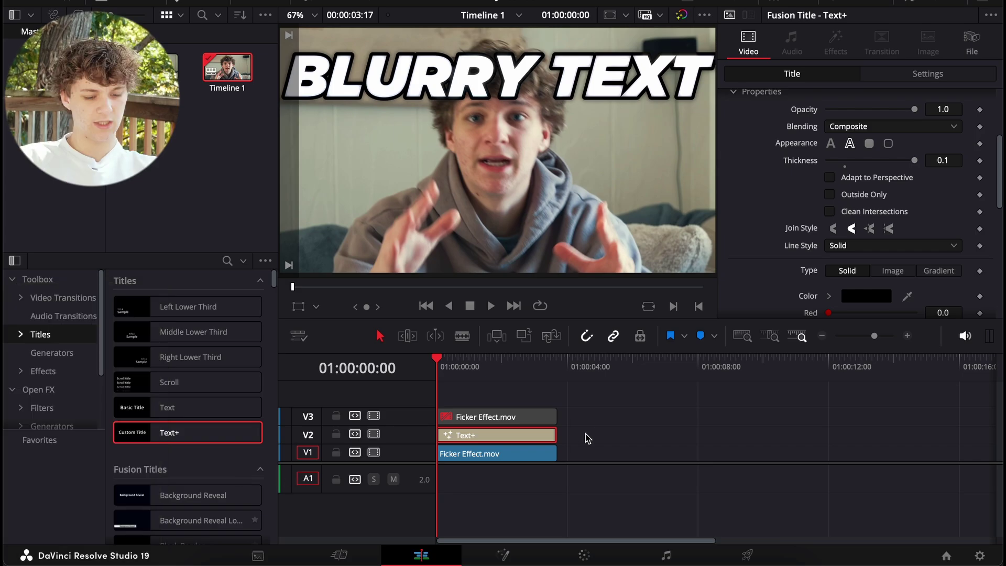
pyautogui.click(503, 554)
pyautogui.hotkey('shift', 'space')
# - Add a Drop Shadow after Glow1 with strength 0.89 and blur 0.063
pyautogui.write('drop')
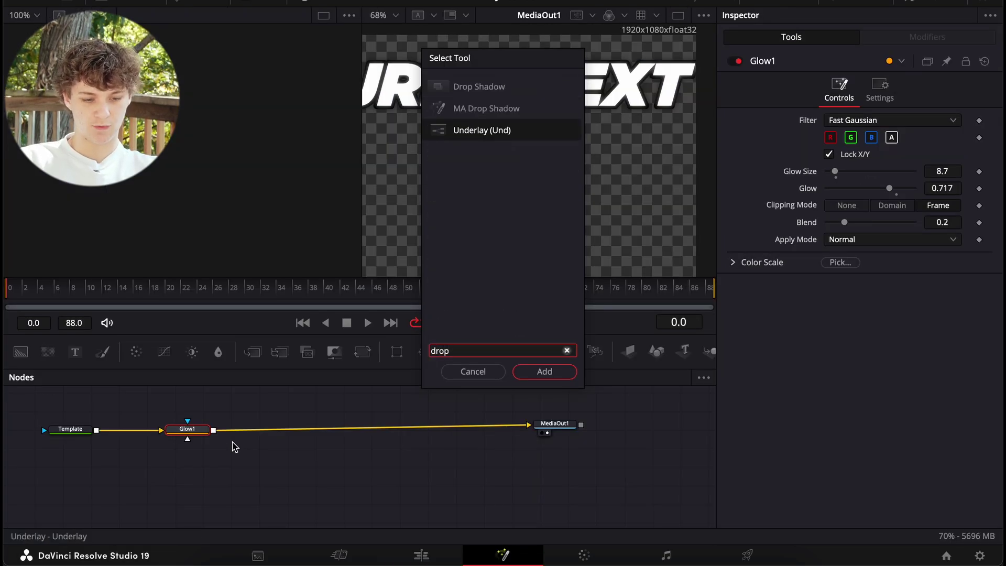
pyautogui.press('Up')
pyautogui.press('Up')
pyautogui.press('Return')
pyautogui.moveTo(870, 120); pyautogui.dragTo(908, 130)
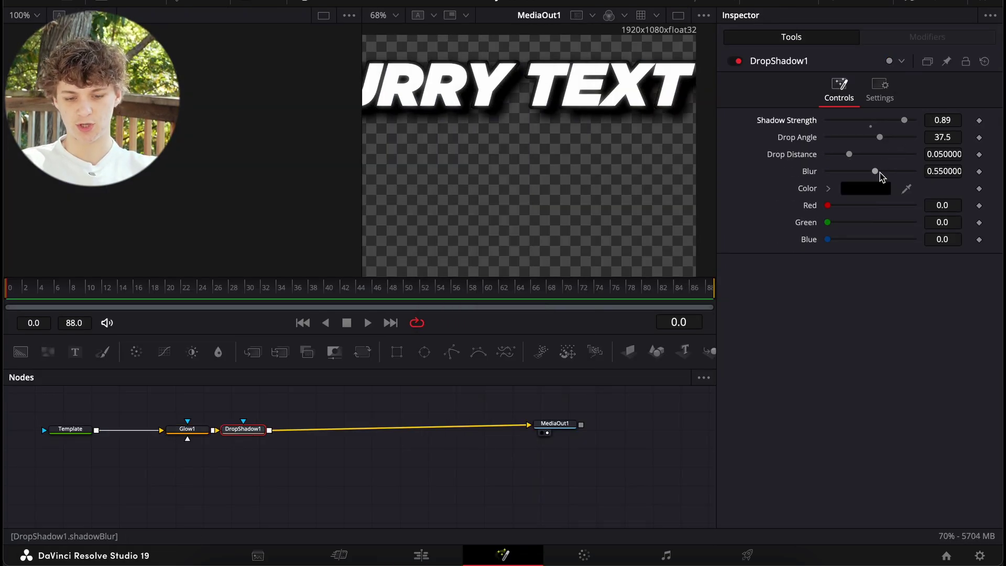
pyautogui.moveTo(880, 173); pyautogui.dragTo(833, 155)
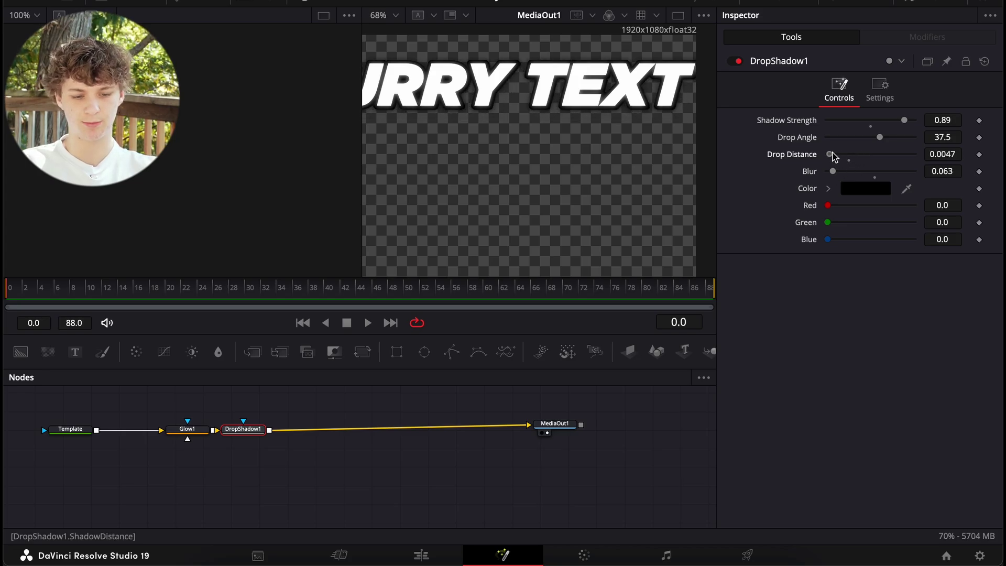
# - Make the title text yellow and thin its outline to 0.0134
pyautogui.click(186, 430)
pyautogui.click(70, 429)
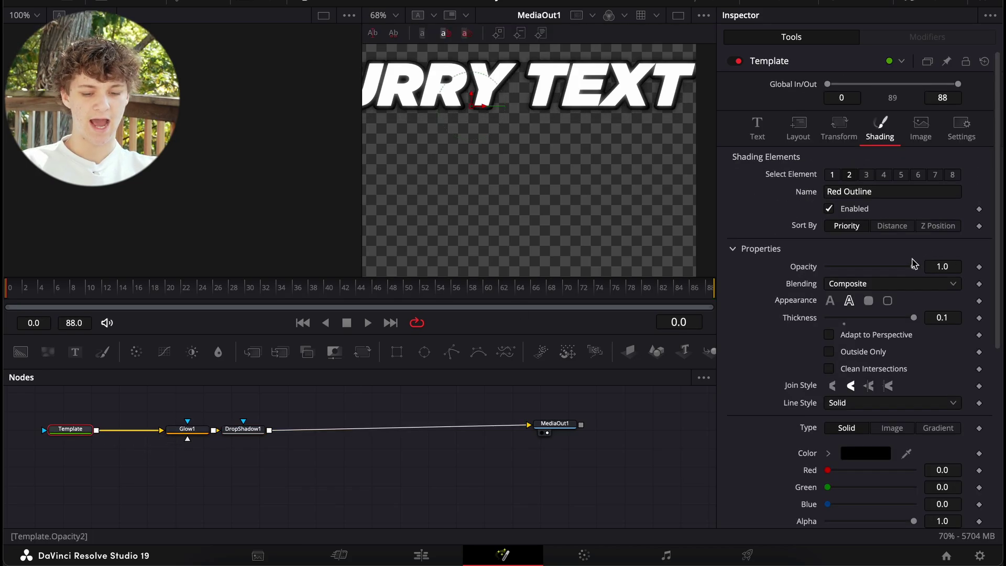
pyautogui.click(757, 125)
pyautogui.scroll(-1, 819, 305)
pyautogui.click(833, 298)
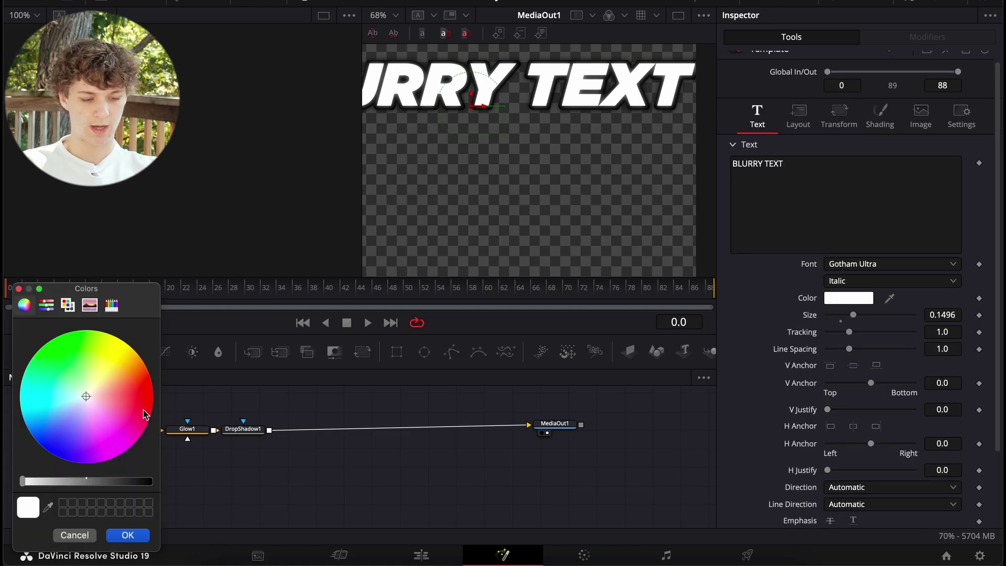
pyautogui.moveTo(128, 370); pyautogui.dragTo(134, 348)
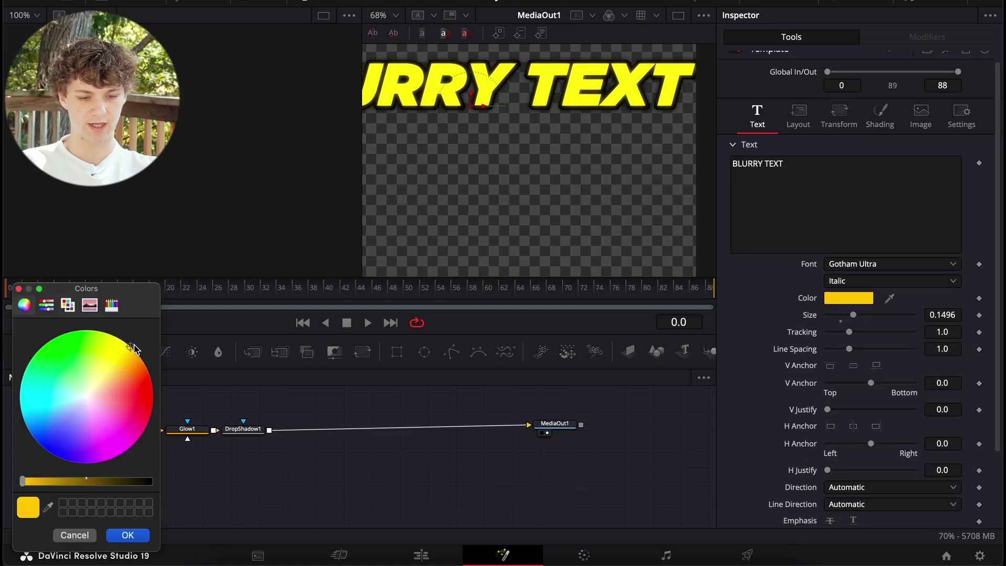
pyautogui.click(128, 535)
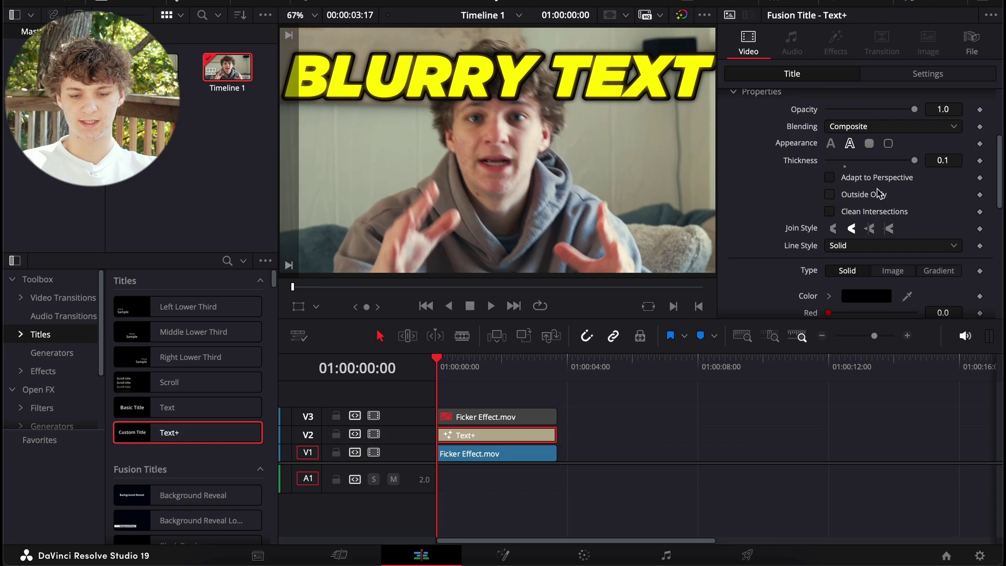
pyautogui.moveTo(917, 164); pyautogui.dragTo(837, 160)
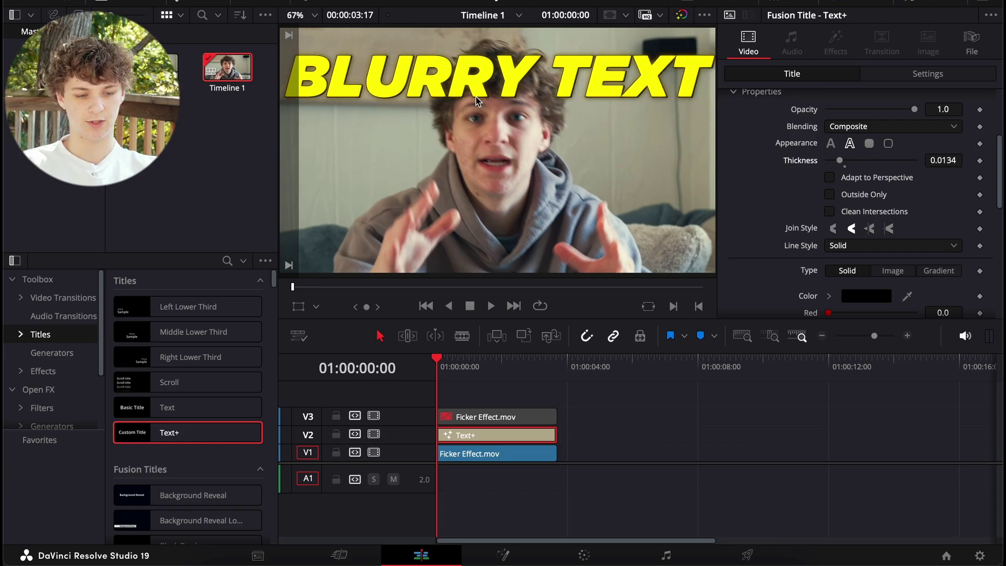
pyautogui.click(502, 554)
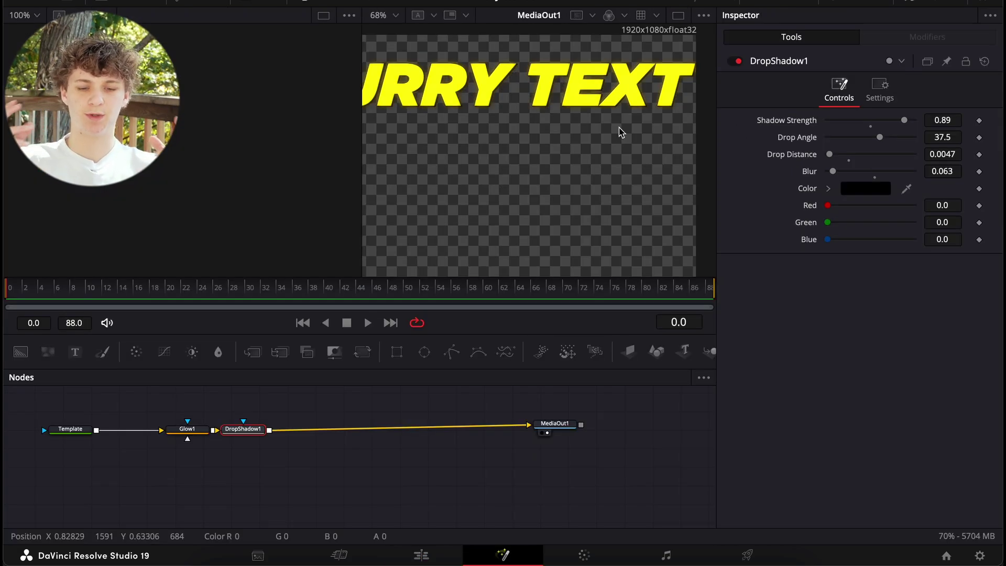
# - Add a Blur node after the drop shadow with its blur size at 0
pyautogui.press('space')
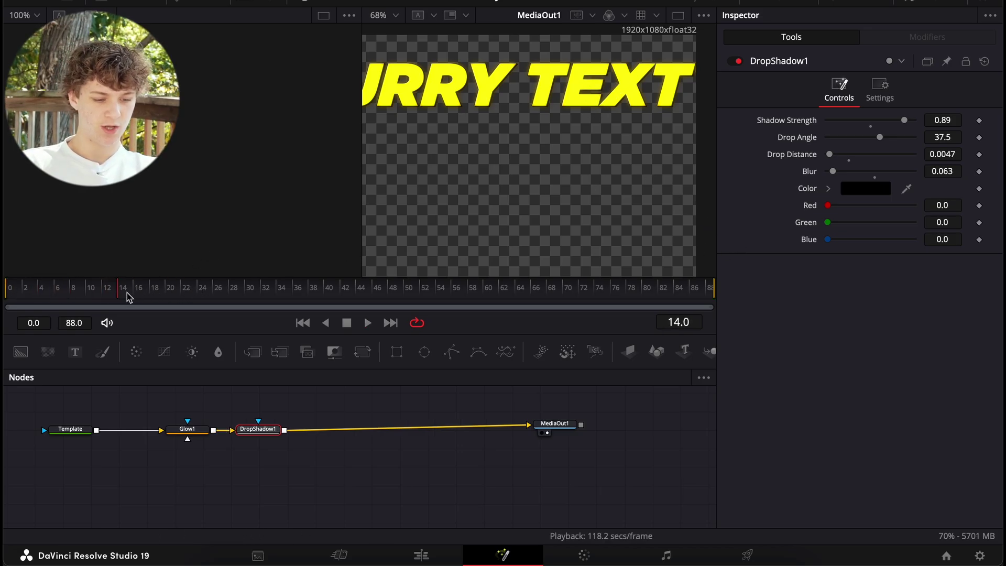
pyautogui.click(7, 292)
pyautogui.hotkey('shift', 'space')
pyautogui.write('bl')
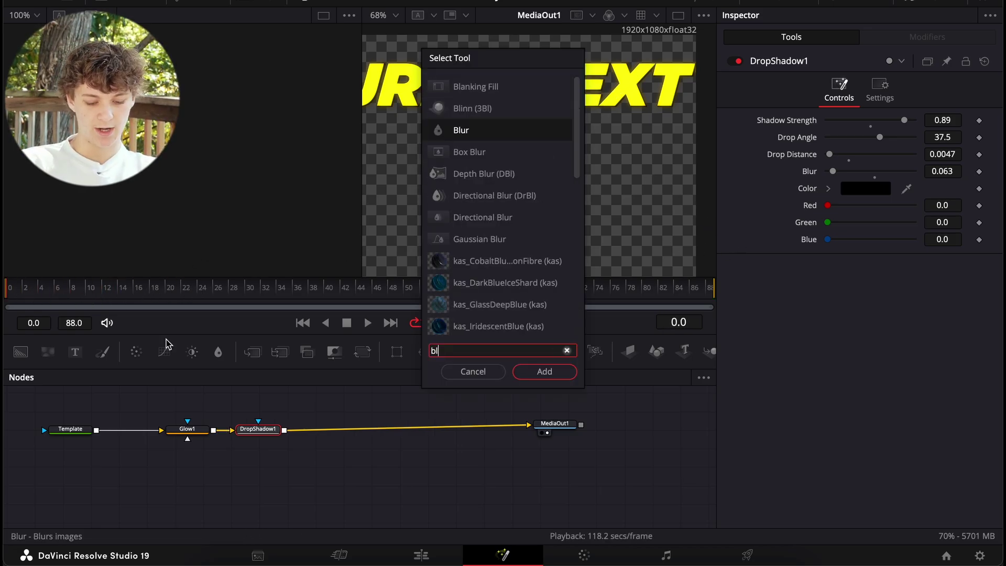
pyautogui.write('ur')
pyautogui.press('Return')
pyautogui.moveTo(826, 171); pyautogui.dragTo(725, 195)
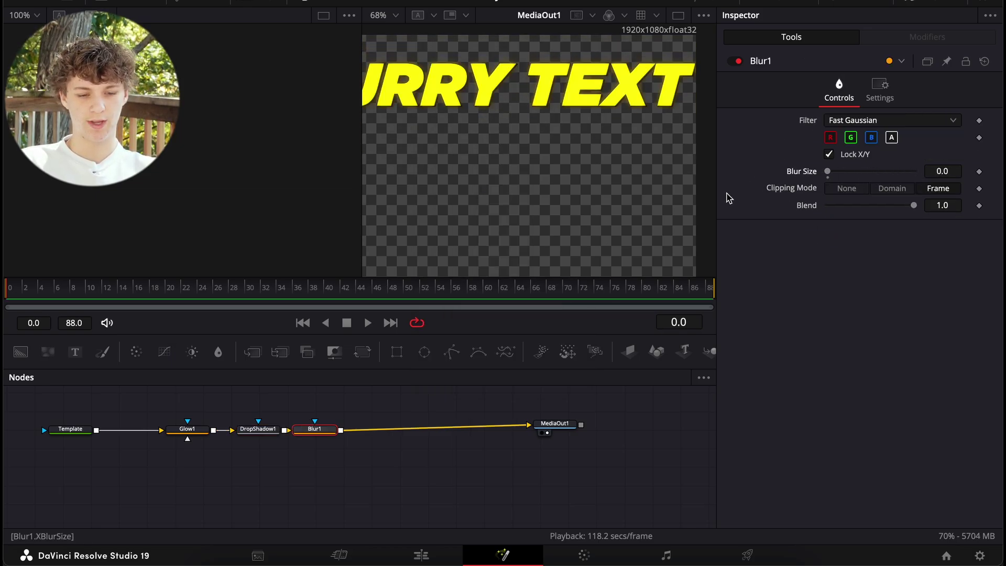
# - Keyframe Blur Size at 0 on frame 40 and 6.3 on frame 58, then play it back
pyautogui.moveTo(27, 298); pyautogui.dragTo(313, 293)
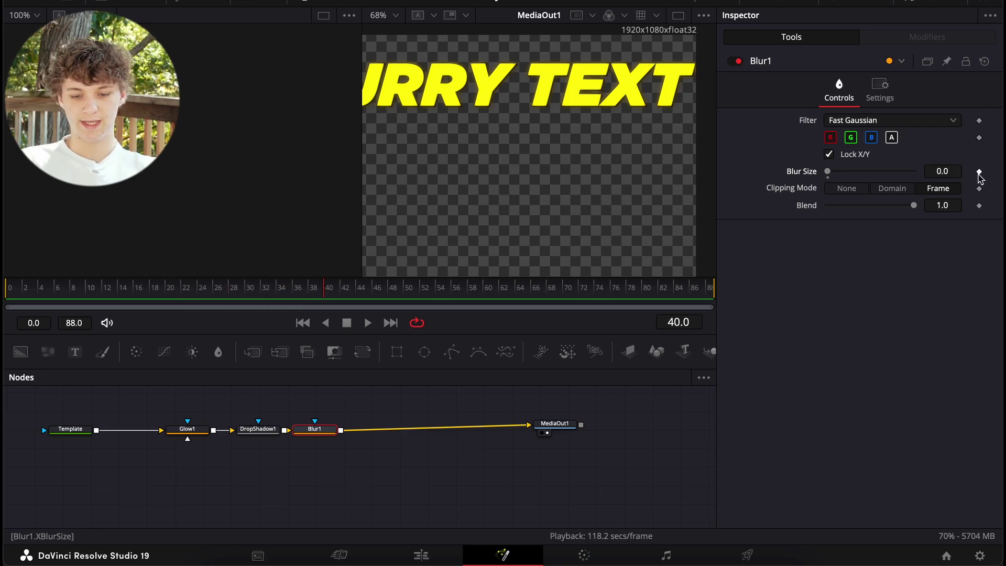
pyautogui.click(979, 172)
pyautogui.hotkey('shift', 'Right')
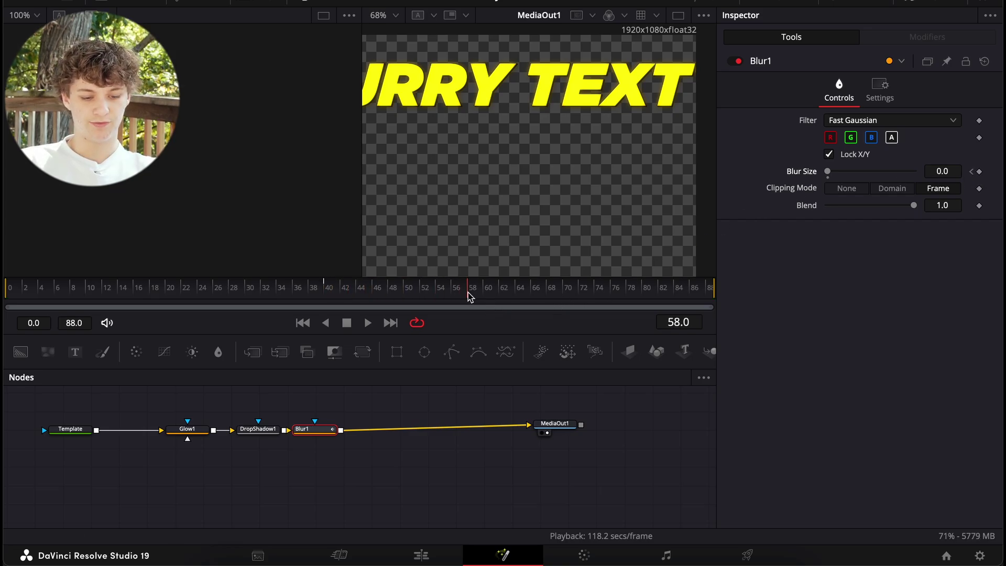
pyautogui.moveTo(827, 171); pyautogui.dragTo(833, 172)
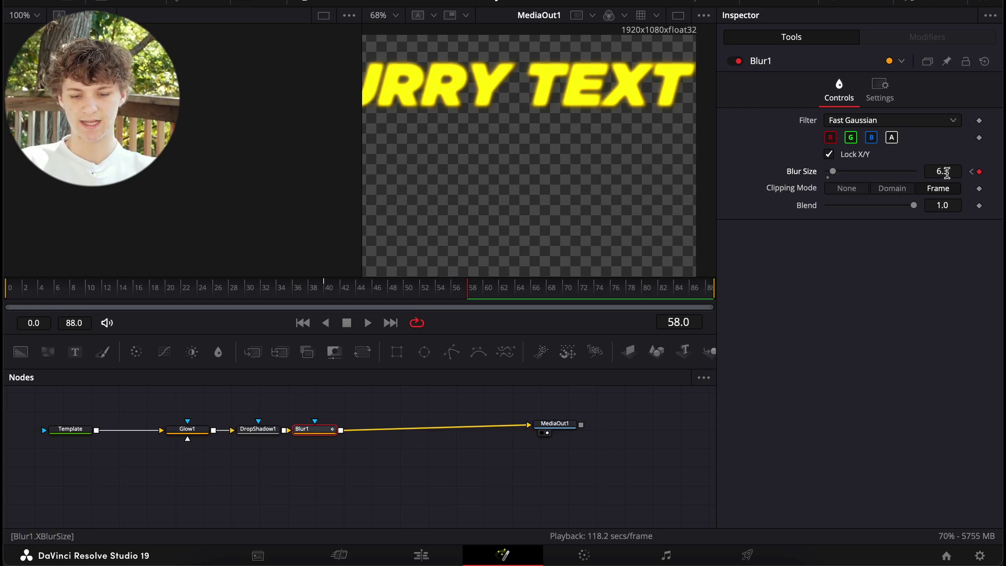
pyautogui.moveTo(446, 285); pyautogui.dragTo(280, 284)
pyautogui.press('space')
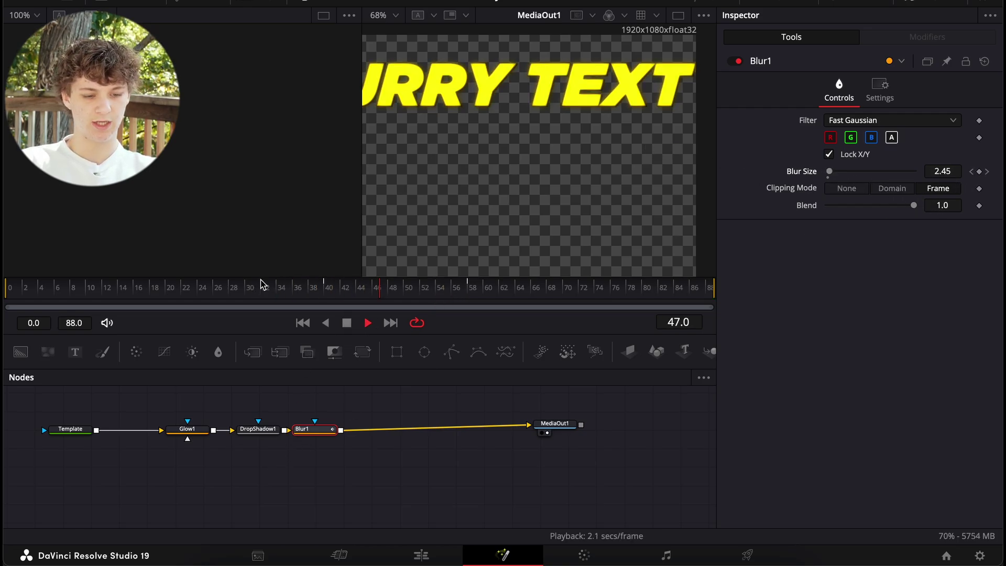
pyautogui.click(305, 292)
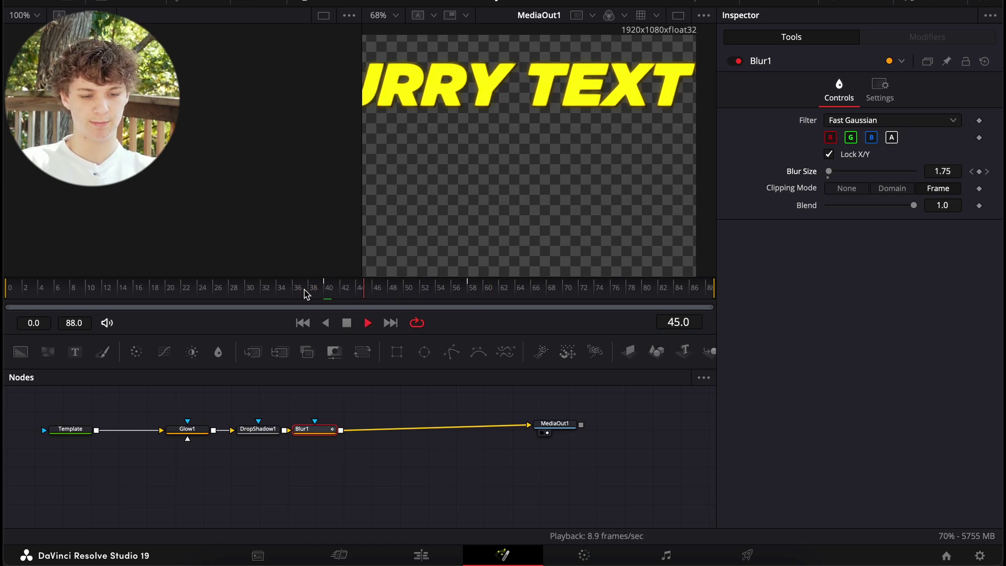
pyautogui.press('space')
# - In the Spline editor, smooth both Blur Size keyframes and ease the ramp into an S-curve
pyautogui.click(718, 3)
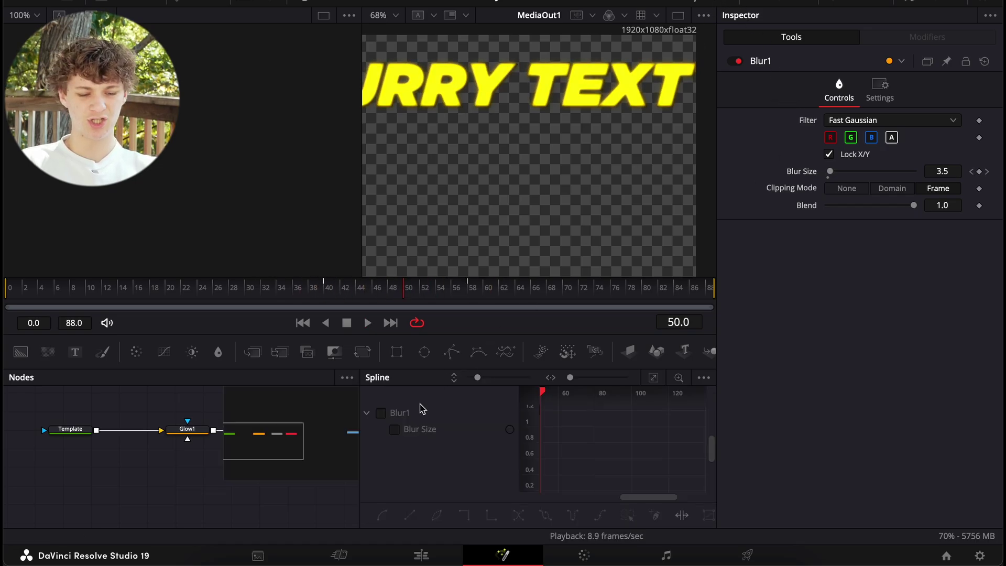
pyautogui.click(381, 414)
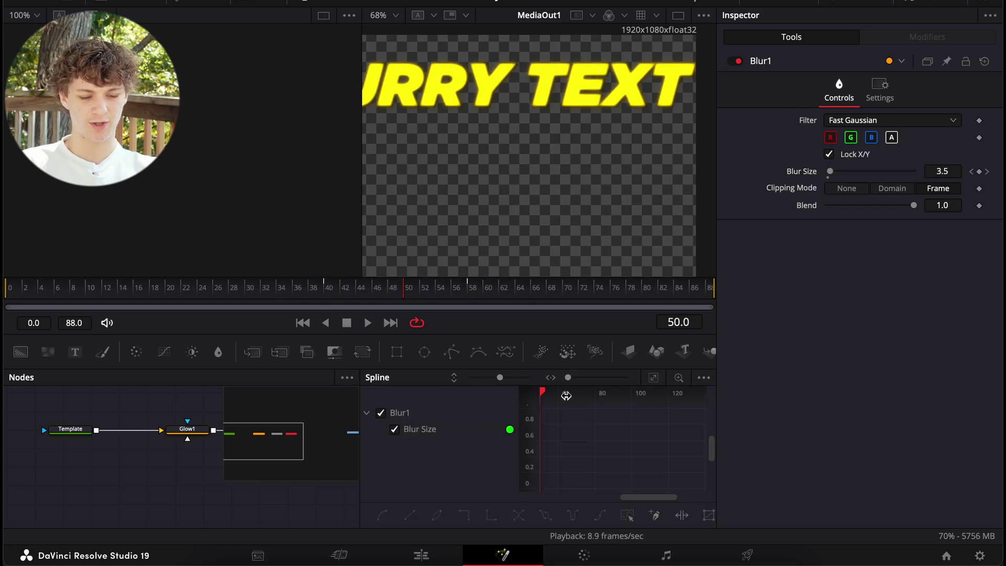
pyautogui.click(653, 377)
pyautogui.hotkey('ctrl', 'a')
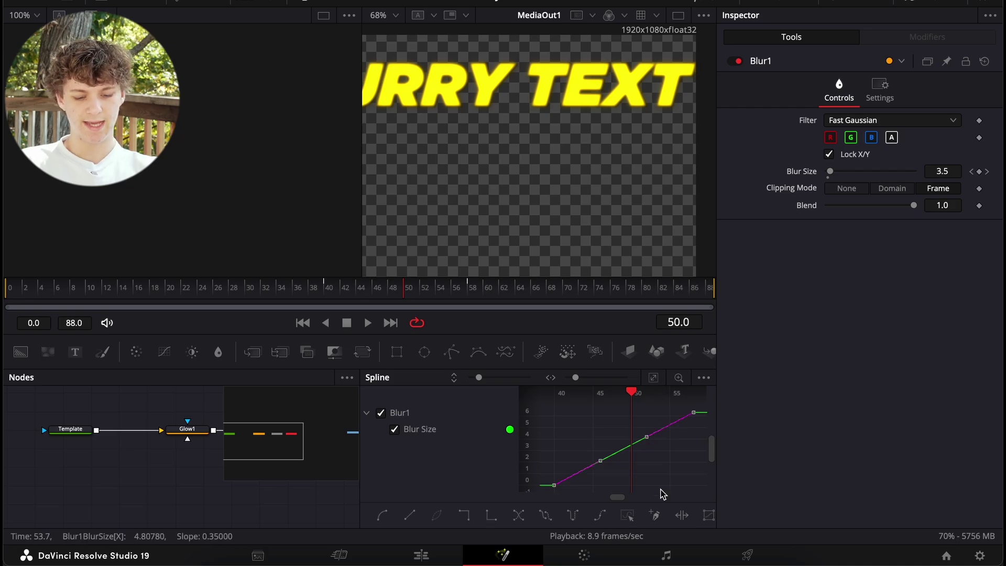
pyautogui.hotkey('shift', 's')
pyautogui.moveTo(601, 485); pyautogui.dragTo(637, 490)
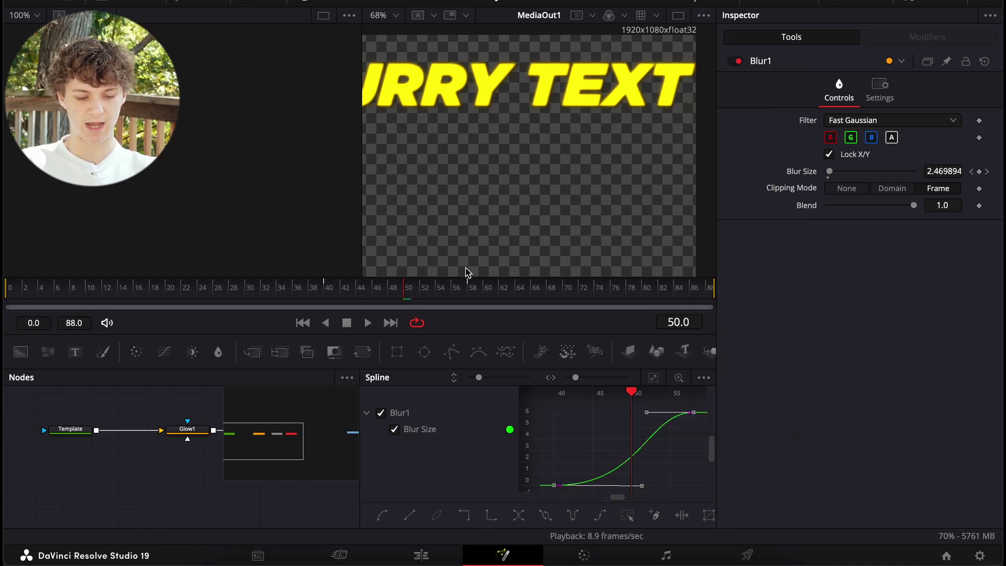
pyautogui.click(323, 290)
pyautogui.press('space')
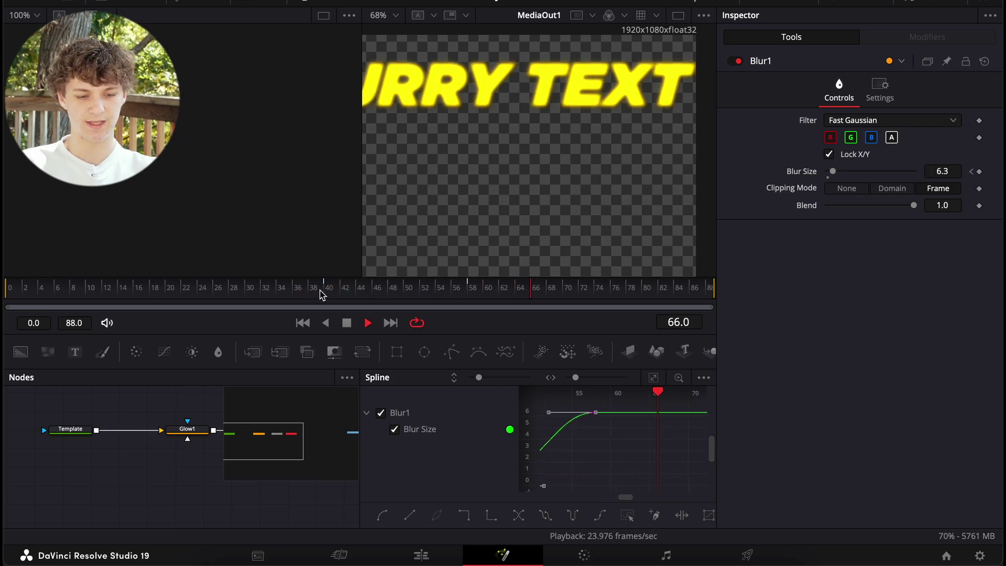
pyautogui.press('space')
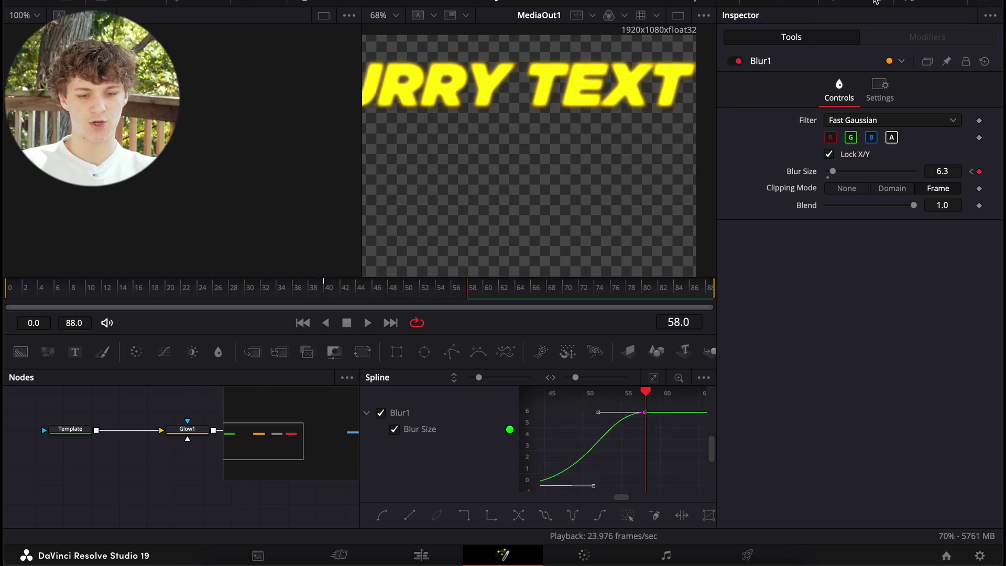
pyautogui.click(722, 3)
# - Add a Scanlines node after Blur1 with line frequency 18.06 and shift -0.48
pyautogui.hotkey('shift', 'space')
pyautogui.write('scan')
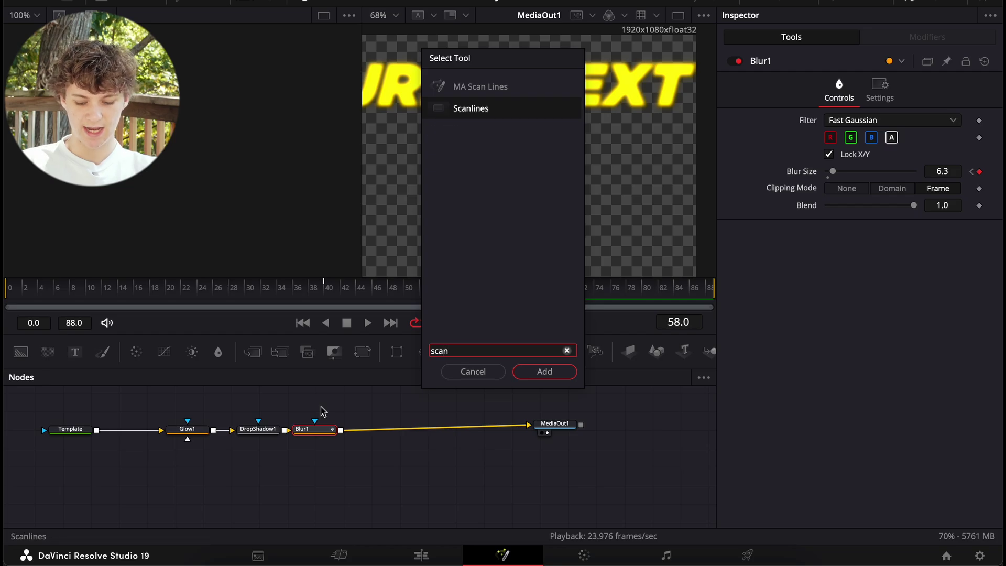
pyautogui.press('Return')
pyautogui.moveTo(845, 136); pyautogui.dragTo(862, 156)
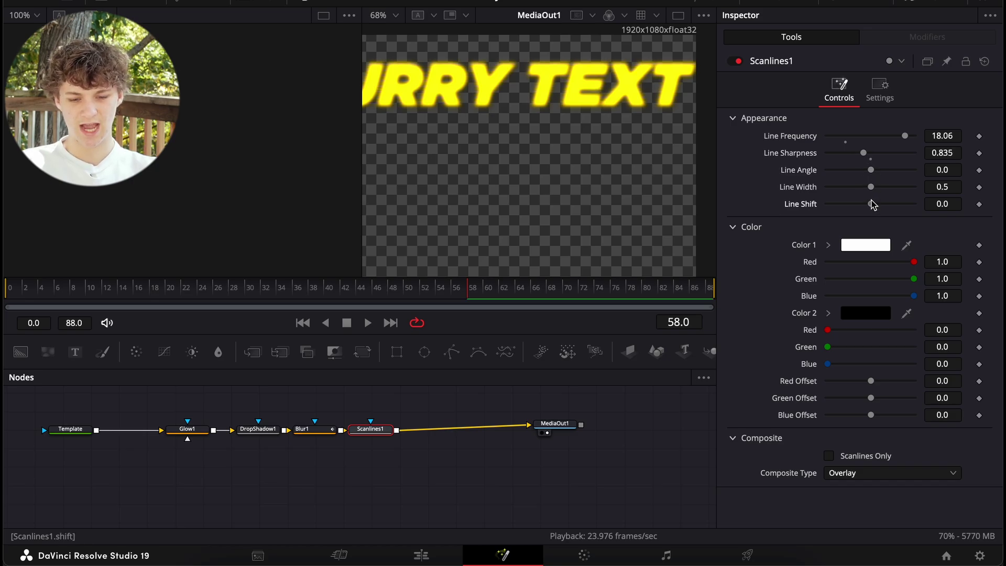
pyautogui.moveTo(872, 204); pyautogui.dragTo(850, 204)
# - Scrub and play back the composition, viewing it at 200% magnification
pyautogui.moveTo(468, 287); pyautogui.dragTo(121, 291)
pyautogui.moveTo(330, 291); pyautogui.dragTo(443, 295)
pyautogui.moveTo(645, 288); pyautogui.dragTo(363, 308)
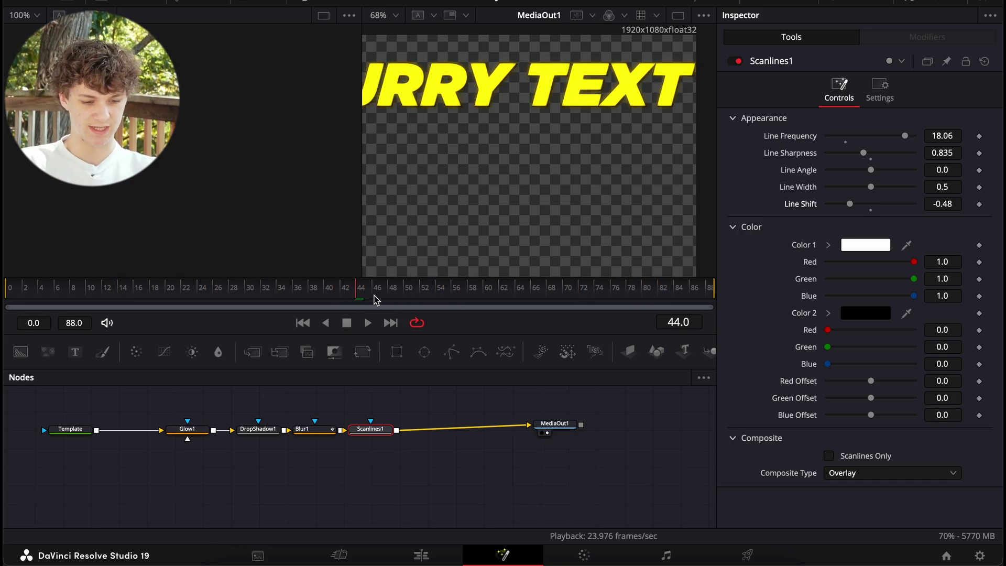
pyautogui.click(107, 303)
pyautogui.press('space')
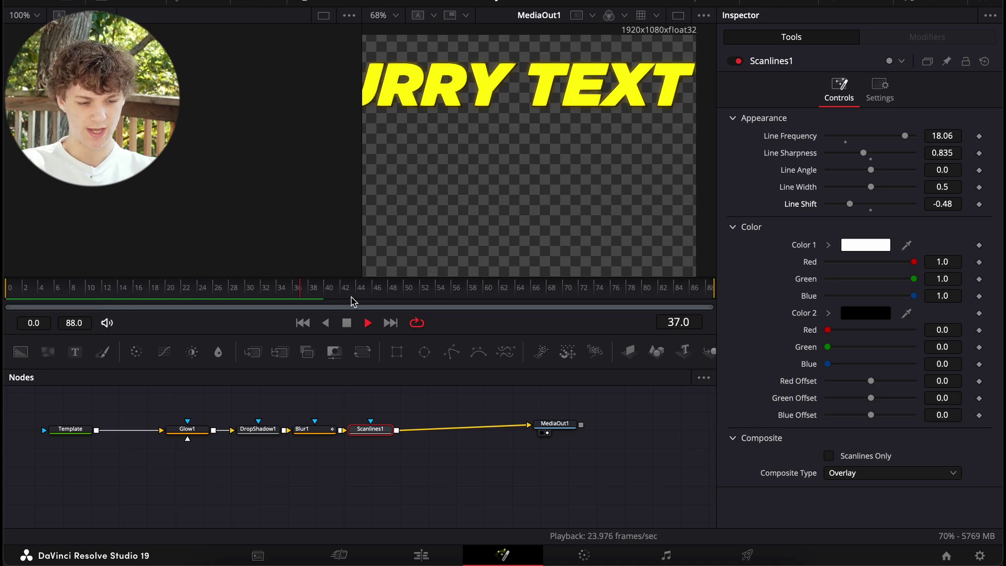
pyautogui.press('space')
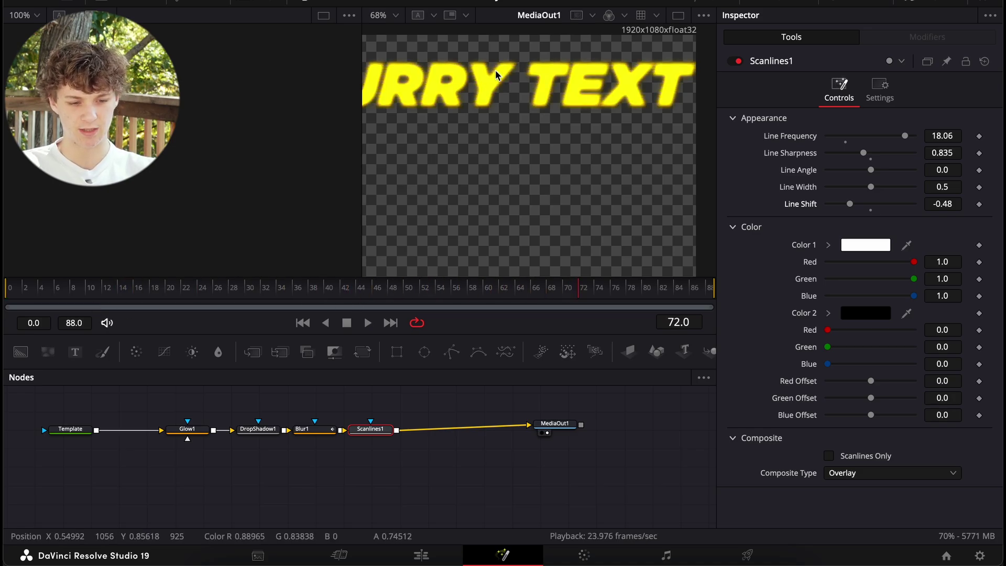
pyautogui.click(396, 15)
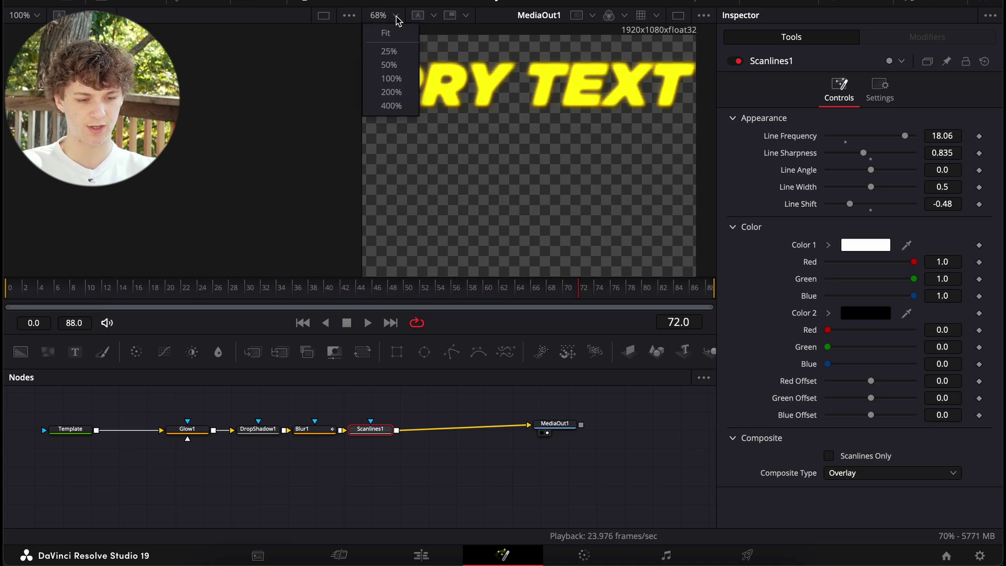
pyautogui.click(391, 91)
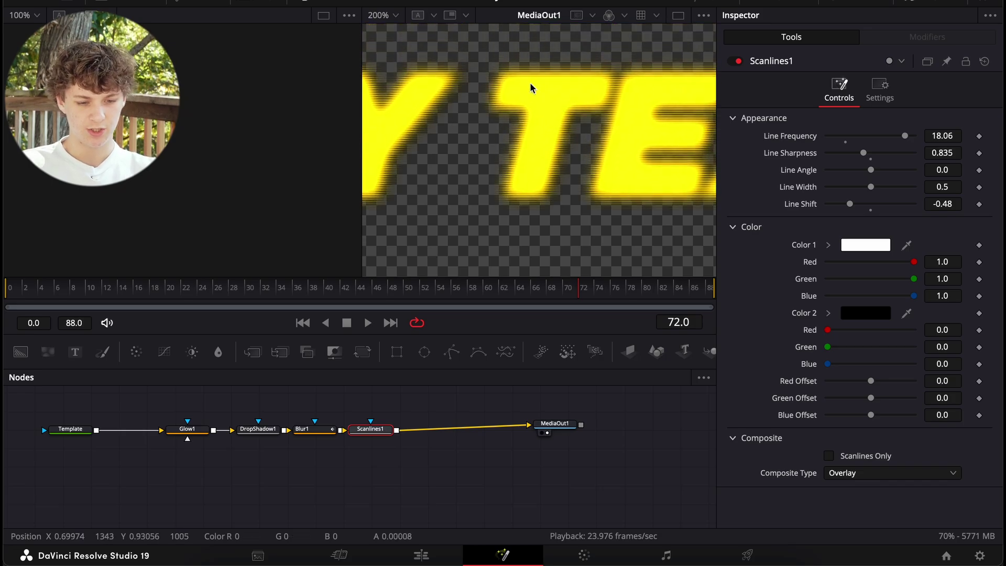
pyautogui.moveTo(579, 287); pyautogui.dragTo(231, 303)
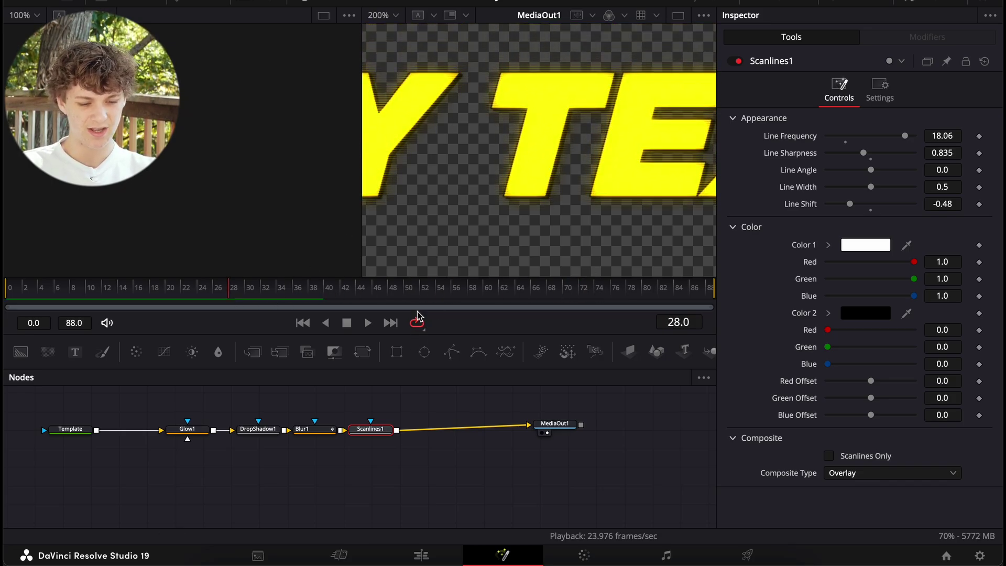
pyautogui.moveTo(236, 297); pyautogui.dragTo(545, 281)
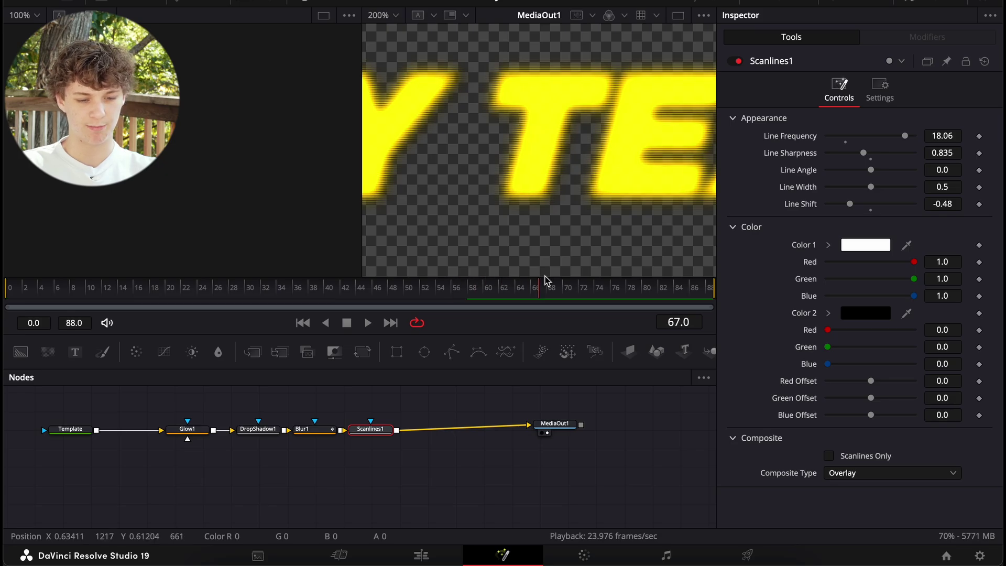
# - Play back the title on the Edit page and return to the start
pyautogui.click(421, 555)
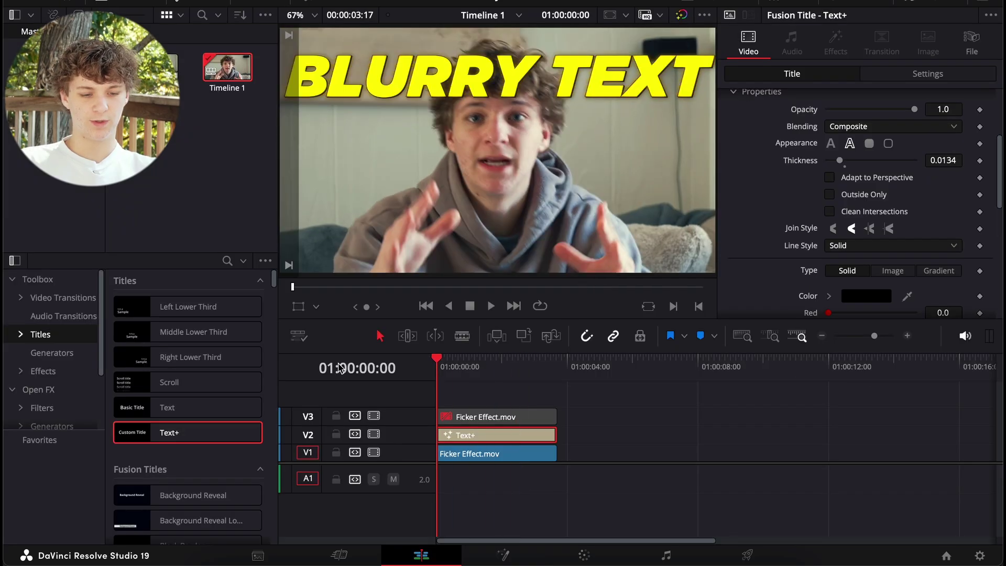
pyautogui.press('space')
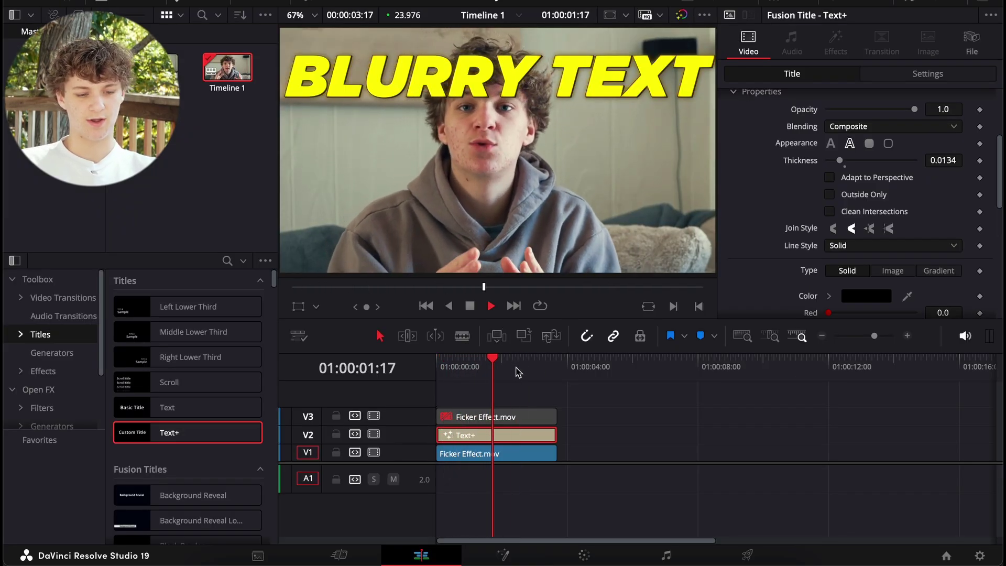
pyautogui.press('space')
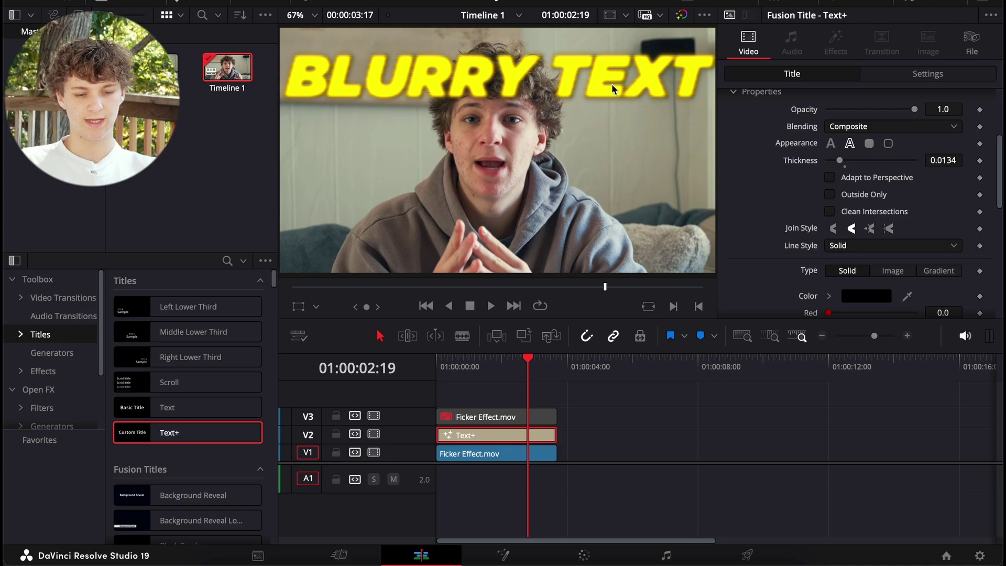
pyautogui.press('Home')
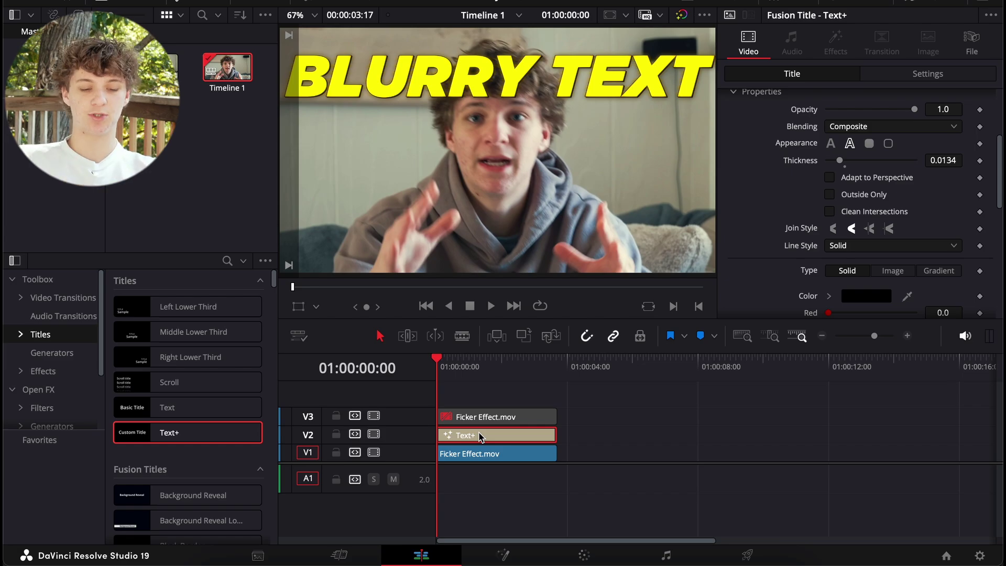
# - Turn the Text+ title clip into Compound Clip 1
pyautogui.rightClick(469, 440)
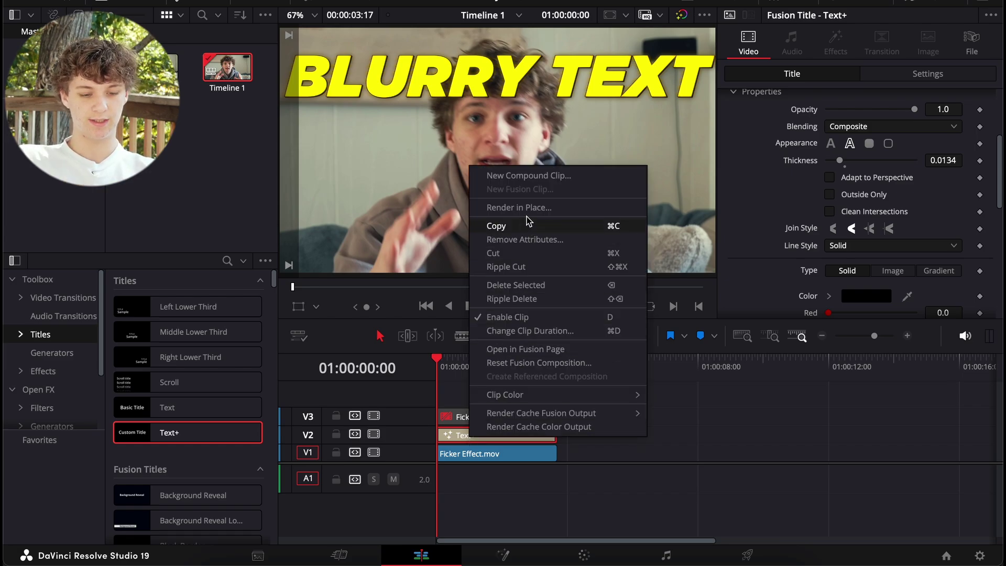
pyautogui.click(527, 176)
pyautogui.click(595, 324)
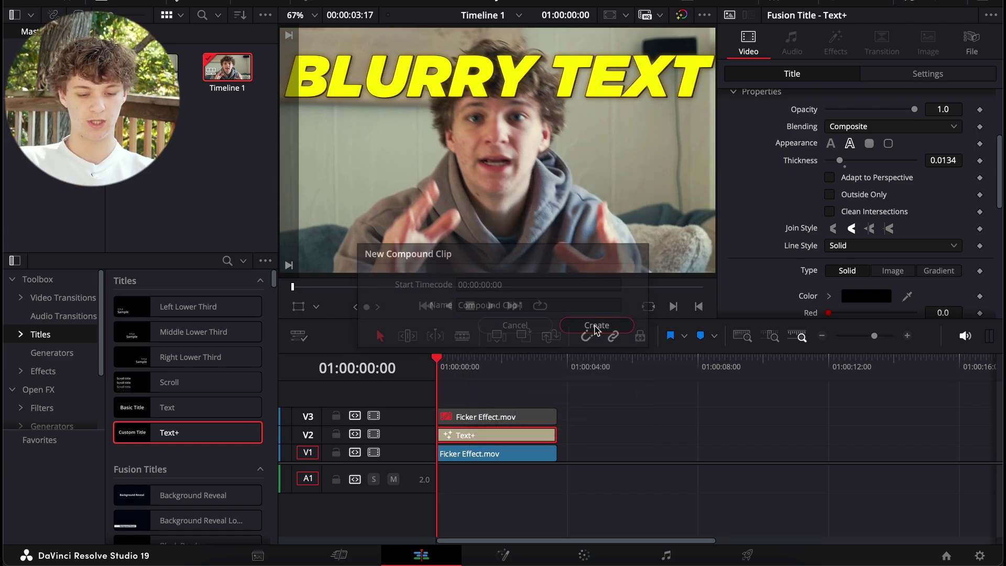
# - Apply the Up V2 effect to Compound Clip 1 and preview the upward motion
pyautogui.click(43, 371)
pyautogui.scroll(-15, 168, 358)
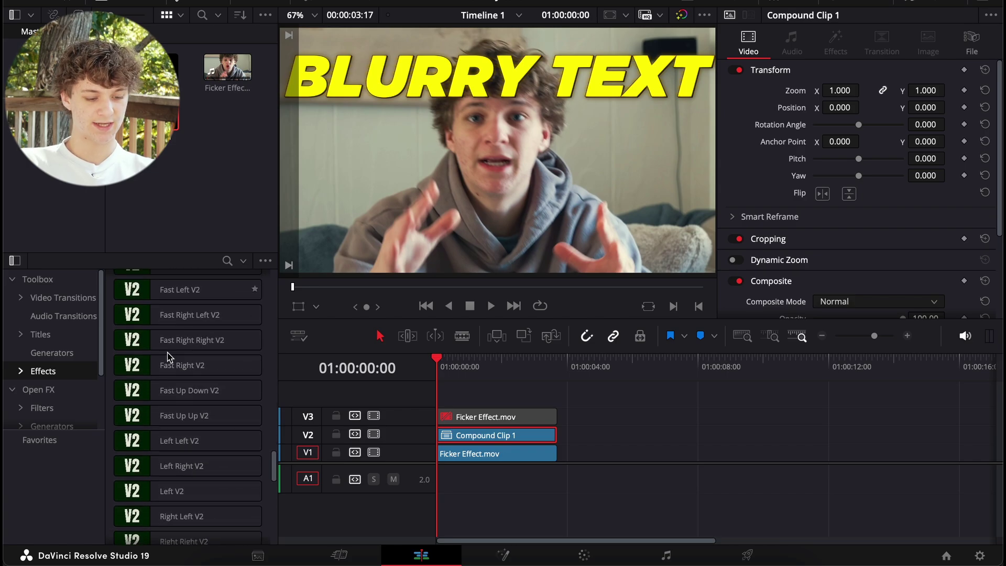
pyautogui.moveTo(168, 384); pyautogui.dragTo(507, 437)
pyautogui.press('space')
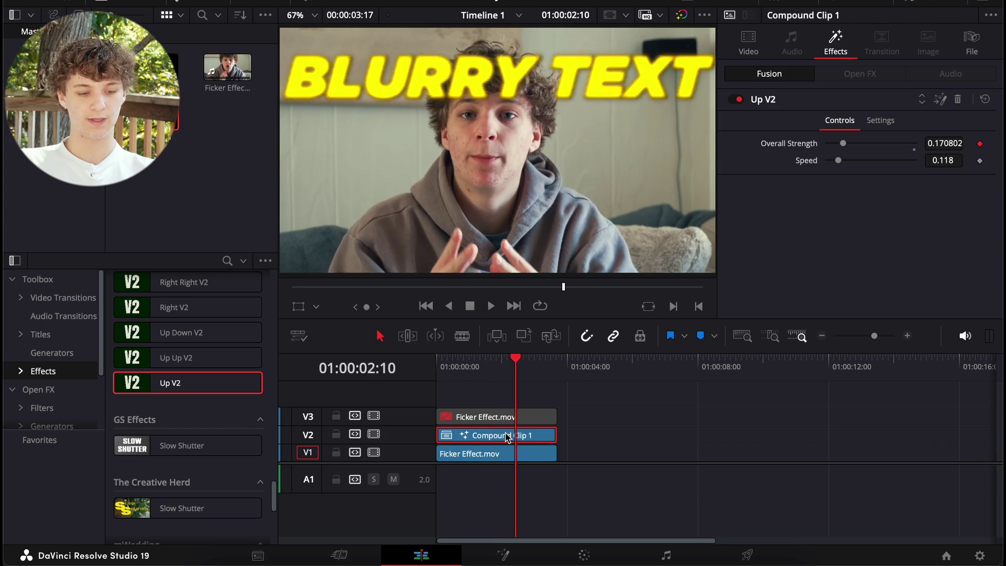
pyautogui.press('space')
pyautogui.press('Home')
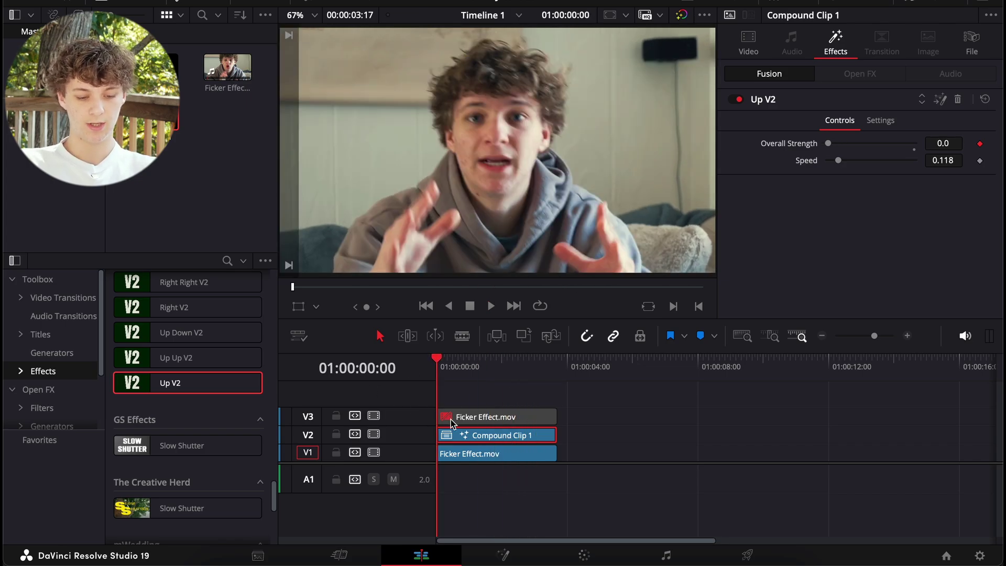
# - Play the timeline again and select the Ficker Effect.mov clip on V3
pyautogui.click(460, 421)
pyautogui.click(464, 394)
pyautogui.press('space')
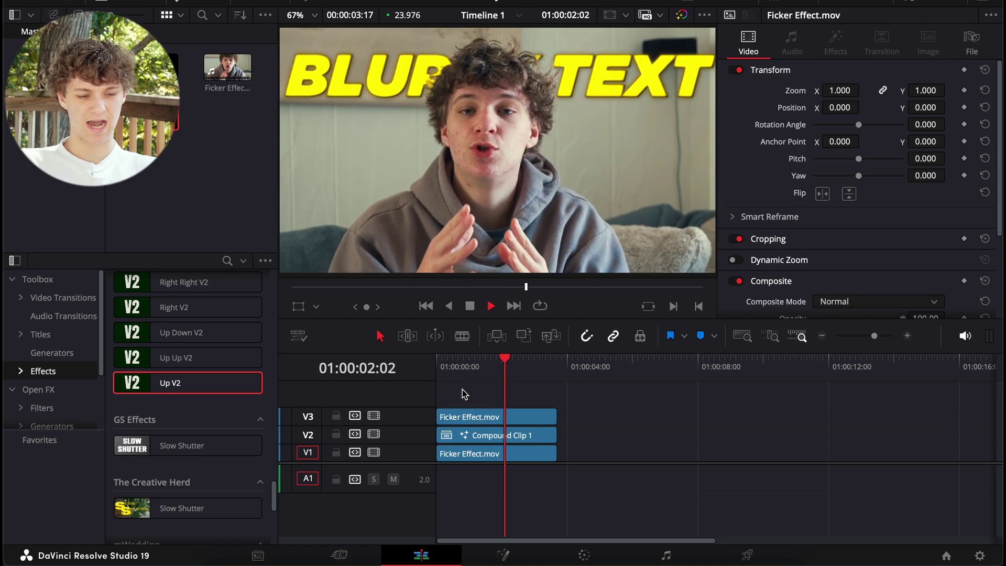
pyautogui.press('space')
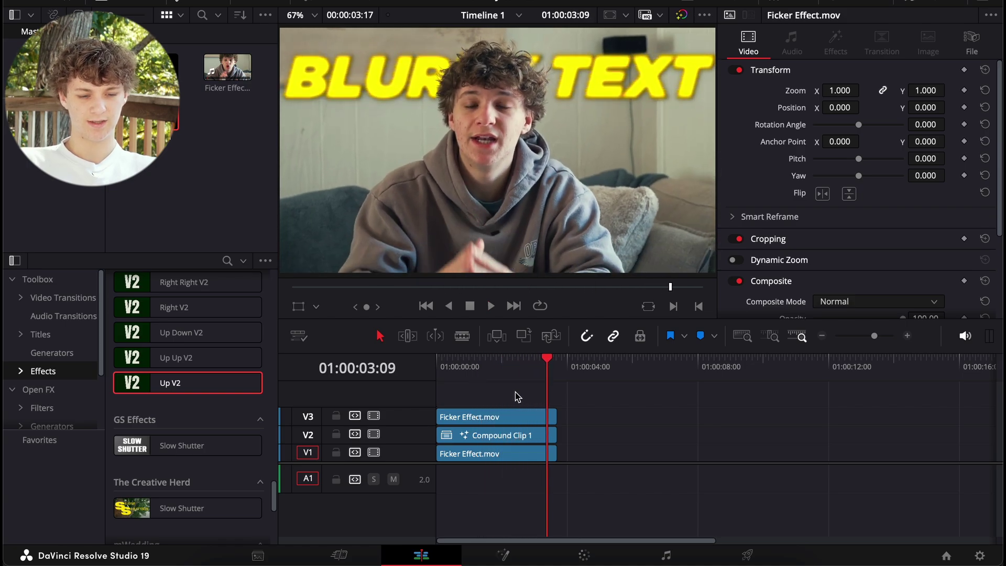
pyautogui.press('space')
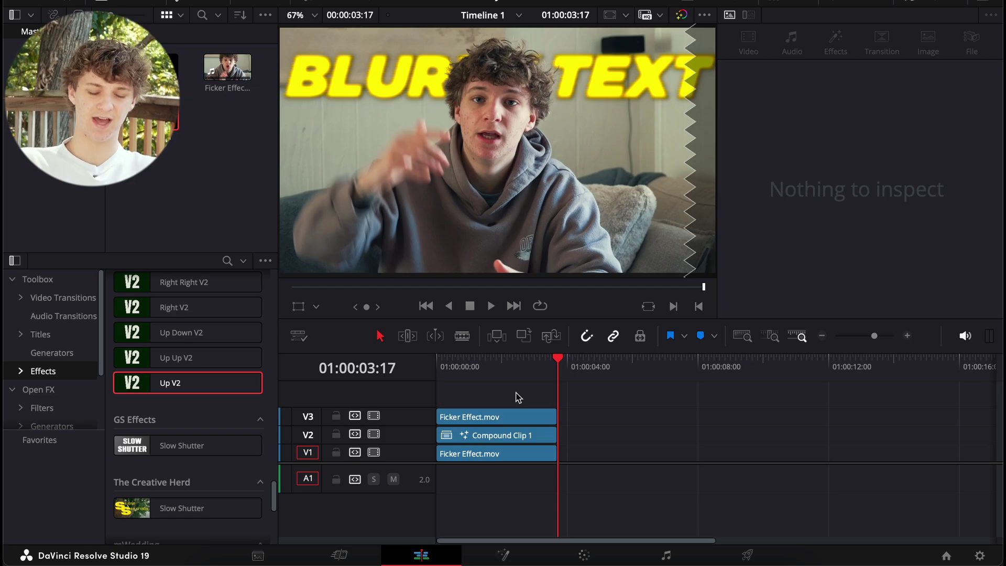
pyautogui.press('Home')
pyautogui.click(463, 419)
# - Disable the Ficker Effect.mov clip and add a Blur node to Compound Clip 1 in Fusion
pyautogui.press('d')
pyautogui.click(467, 436)
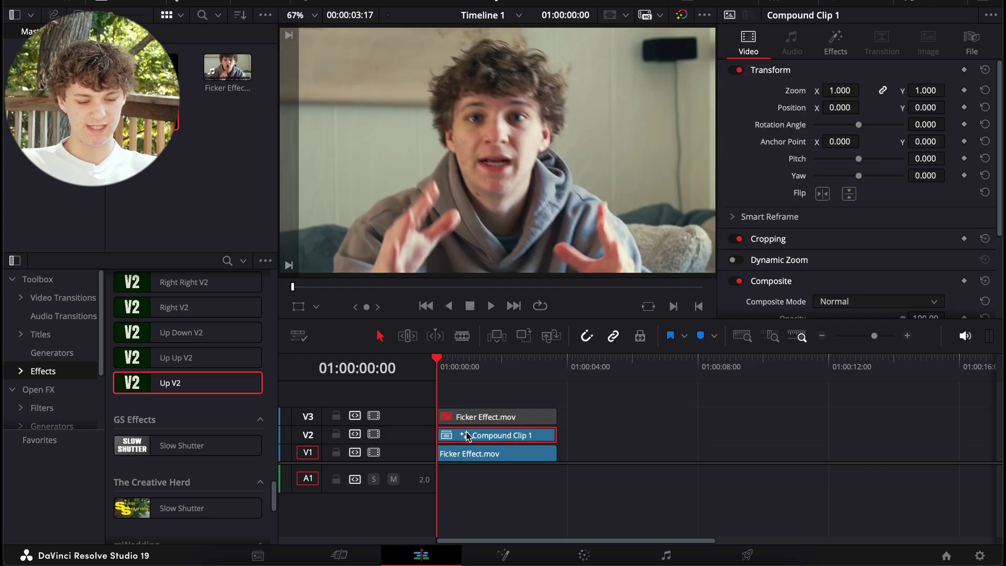
pyautogui.click(503, 554)
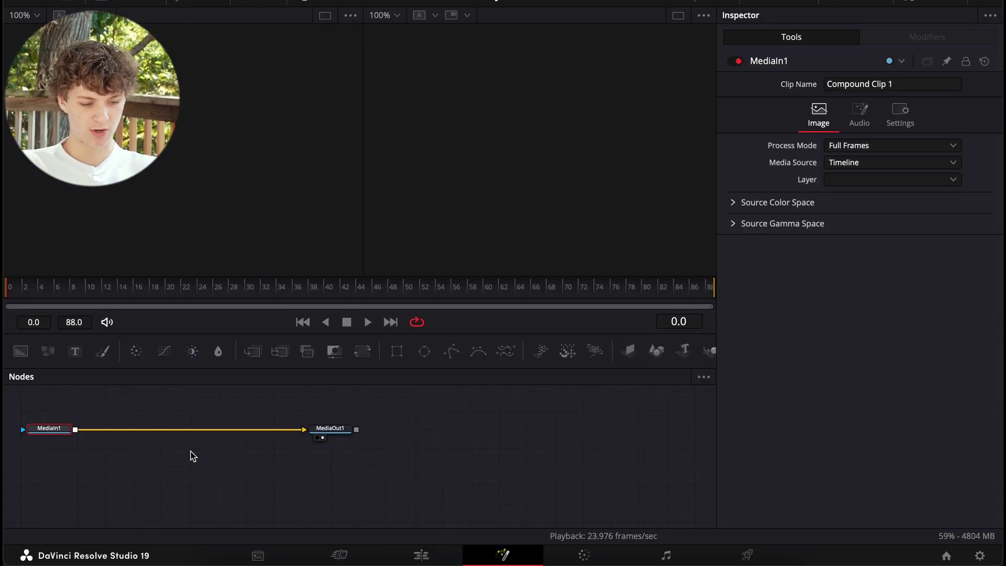
pyautogui.hotkey('shift', 'space')
pyautogui.write('bl')
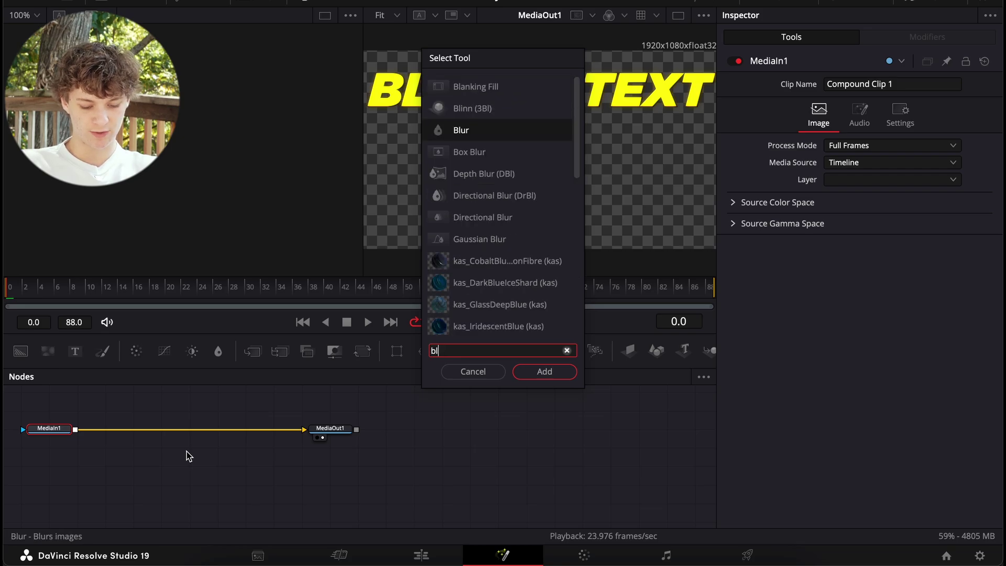
pyautogui.write('ur')
pyautogui.press('Return')
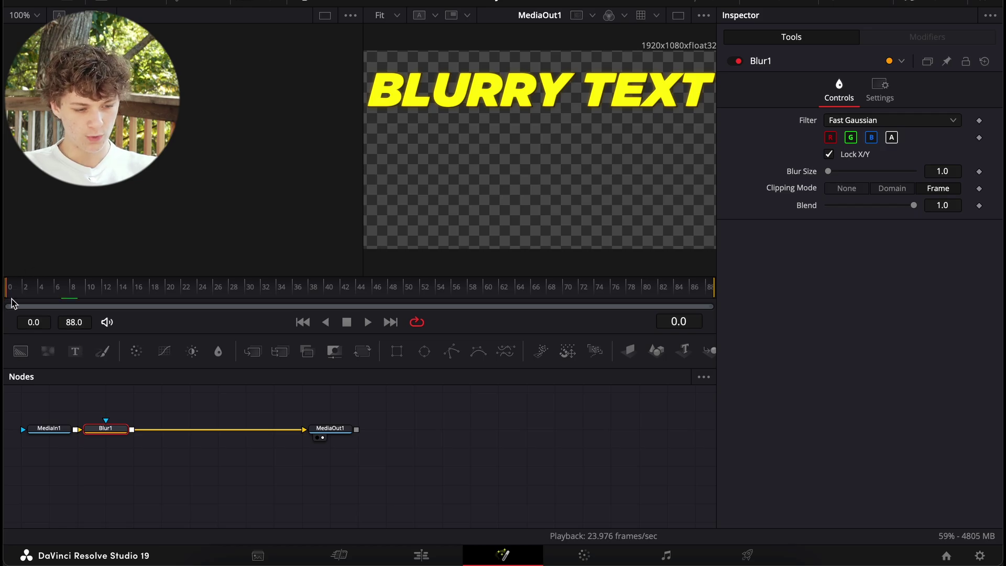
# - Keyframe Blur Size at 1.0 on frame 0, rising to 4.7 around frame 58
pyautogui.moveTo(12, 303); pyautogui.dragTo(152, 299)
pyautogui.moveTo(274, 297); pyautogui.dragTo(9, 289)
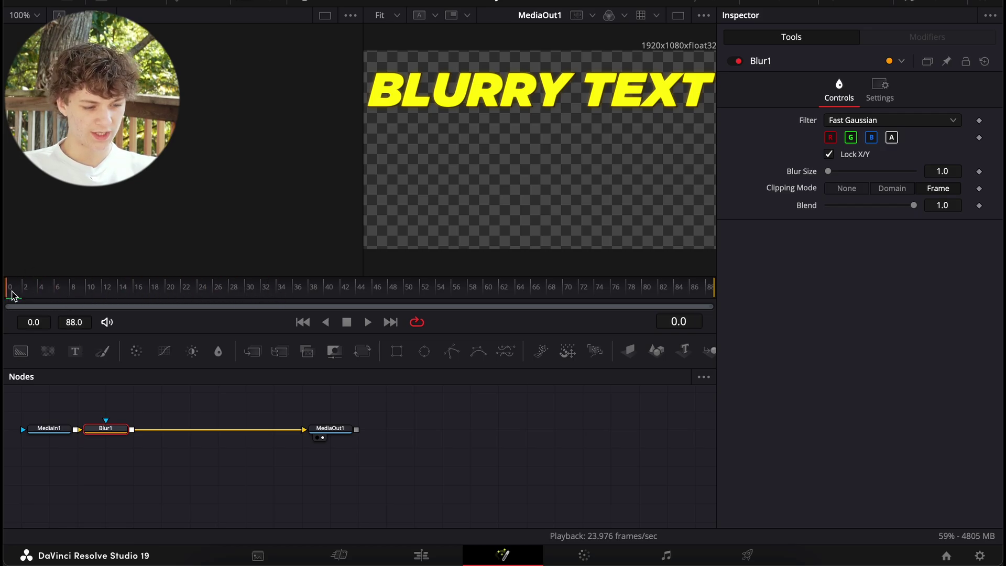
pyautogui.click(979, 171)
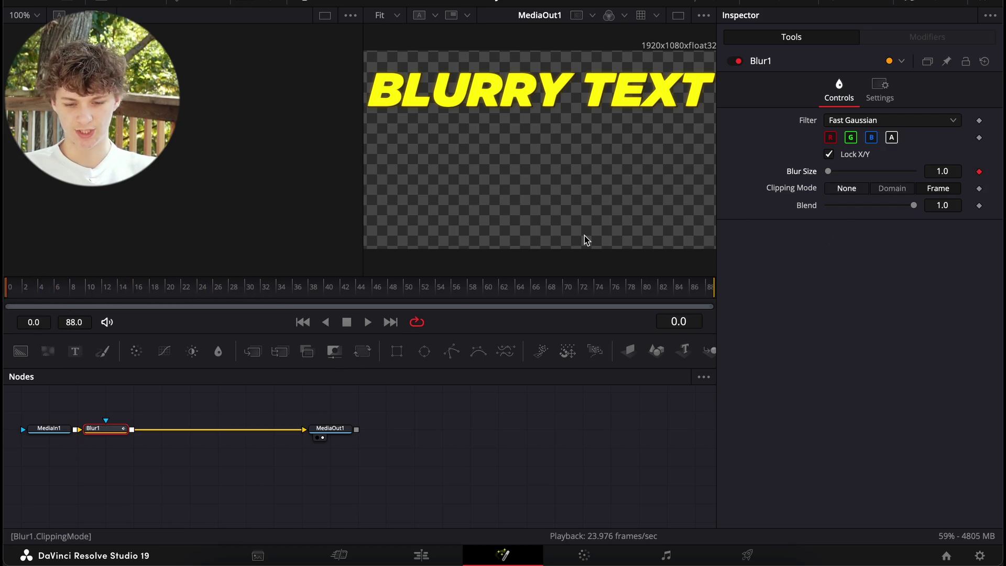
pyautogui.moveTo(11, 295); pyautogui.dragTo(460, 291)
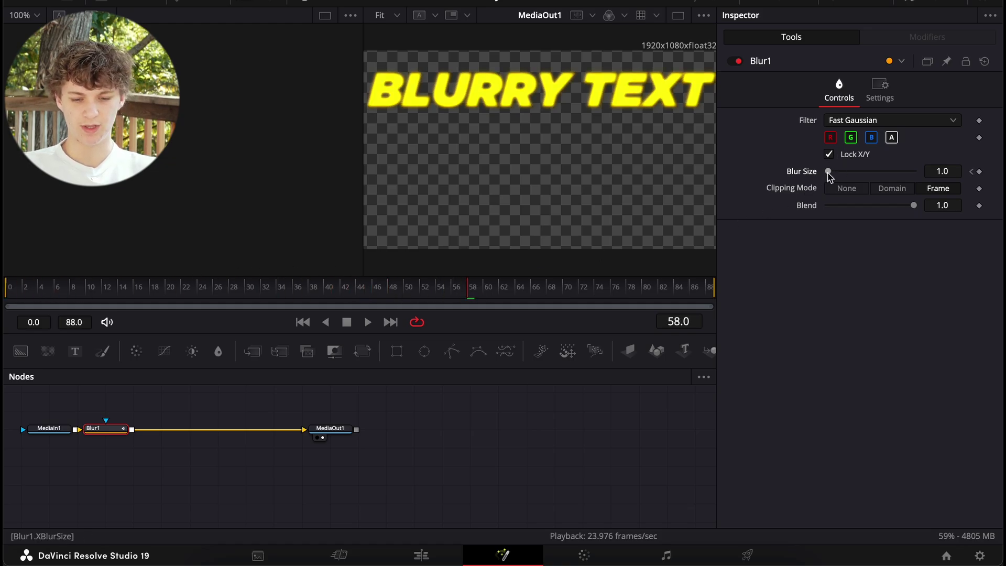
pyautogui.moveTo(833, 174); pyautogui.dragTo(836, 173)
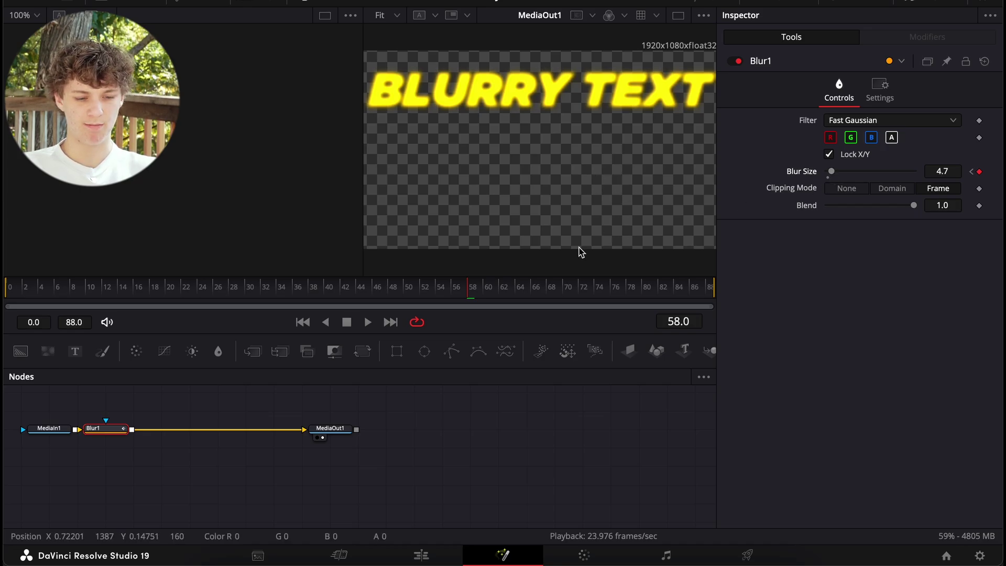
# - Fit the Blur Size curve in the Spline editor, then scrub the Edit page timeline to review
pyautogui.hotkey('shift', 'F8')
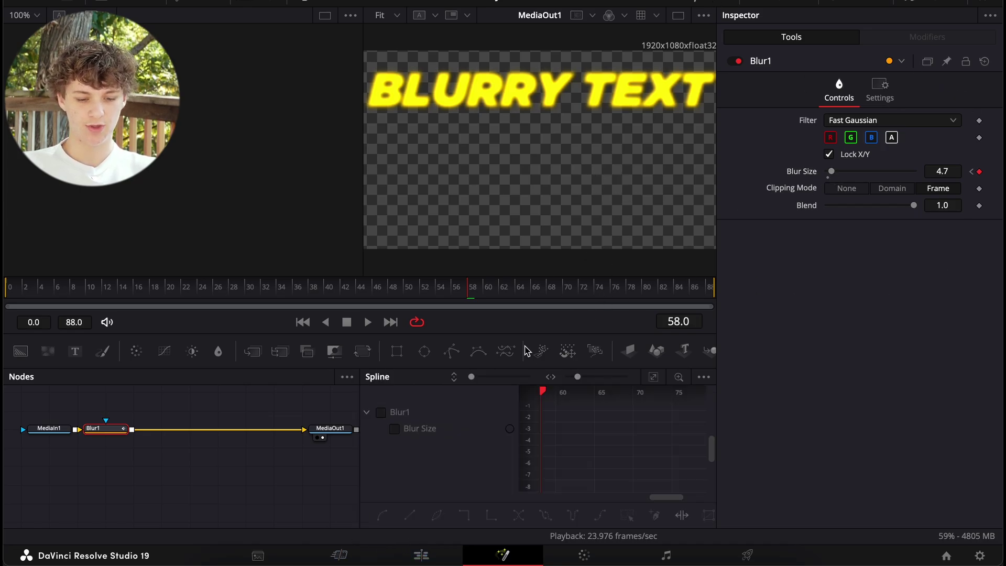
pyautogui.click(653, 377)
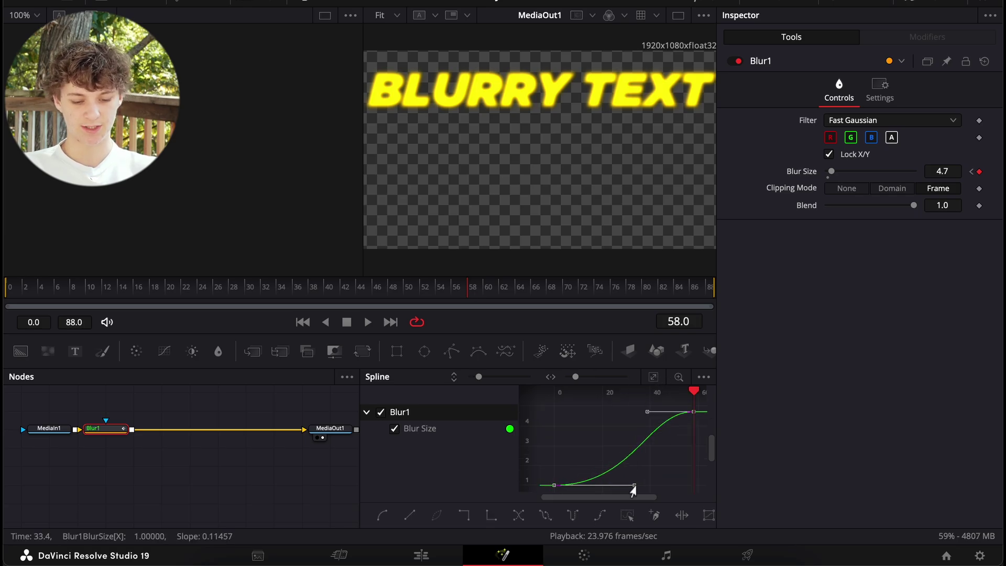
pyautogui.click(433, 555)
pyautogui.moveTo(504, 362); pyautogui.dragTo(532, 371)
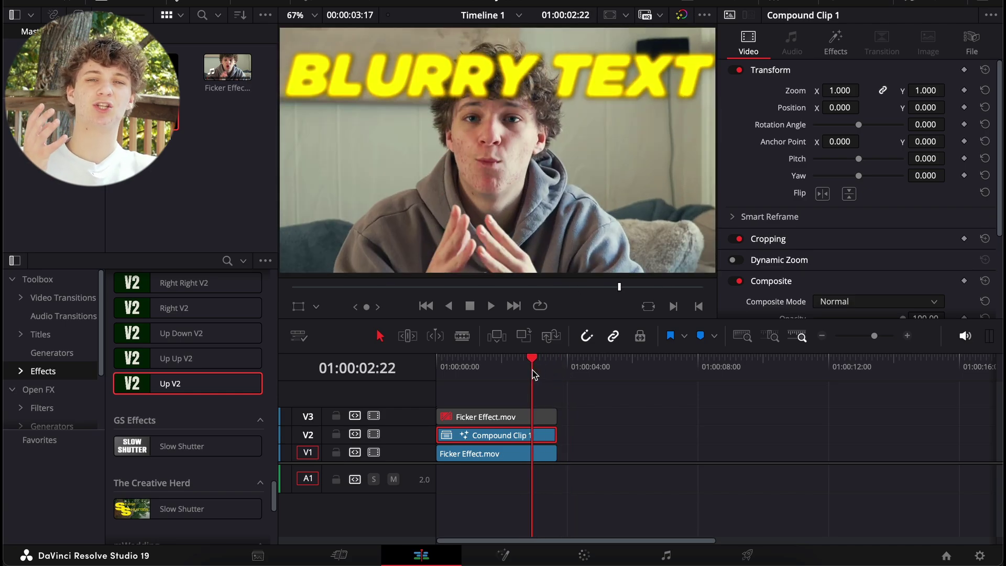